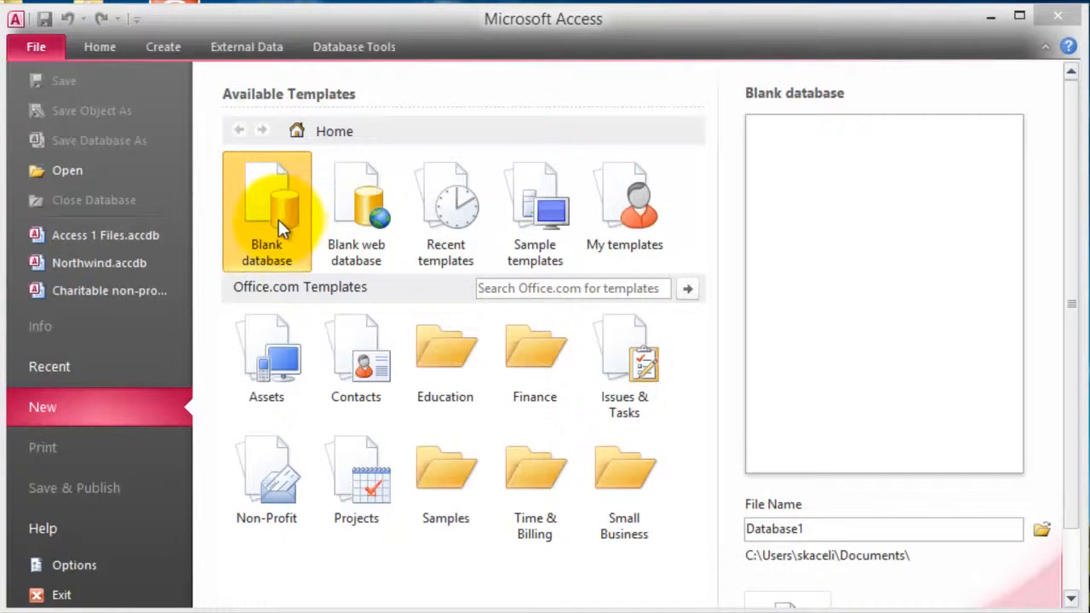
- Browse the sample database templates, and return to the main template overview
{"action": "left_click", "coordinate": [544, 218]}
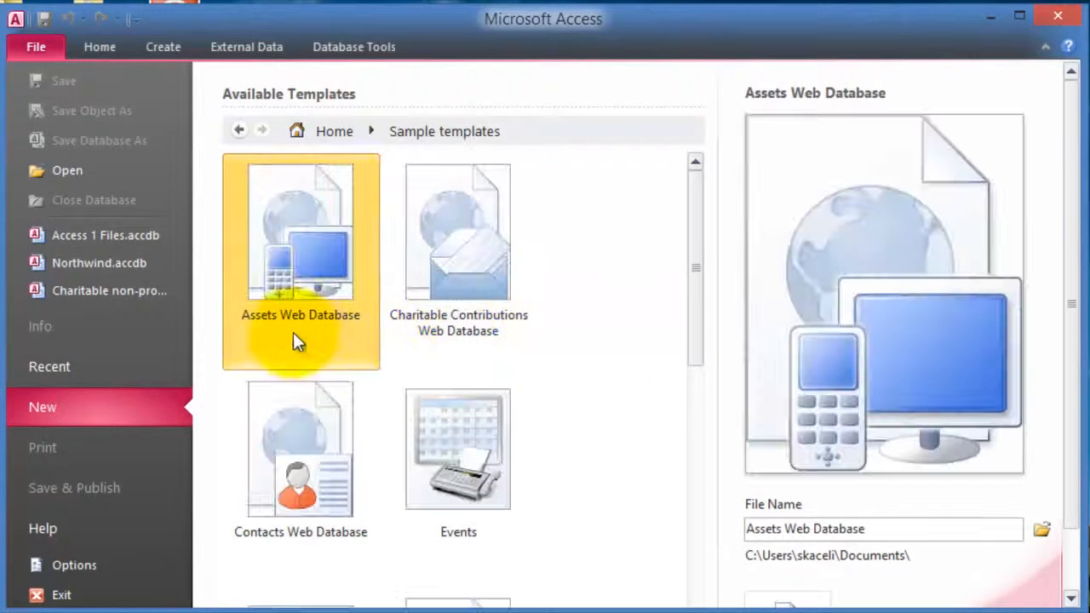
{"action": "scroll", "coordinate": [439, 430], "scroll_direction": "down", "scroll_amount": 1}
{"action": "scroll", "coordinate": [439, 430], "scroll_direction": "down", "scroll_amount": 10}
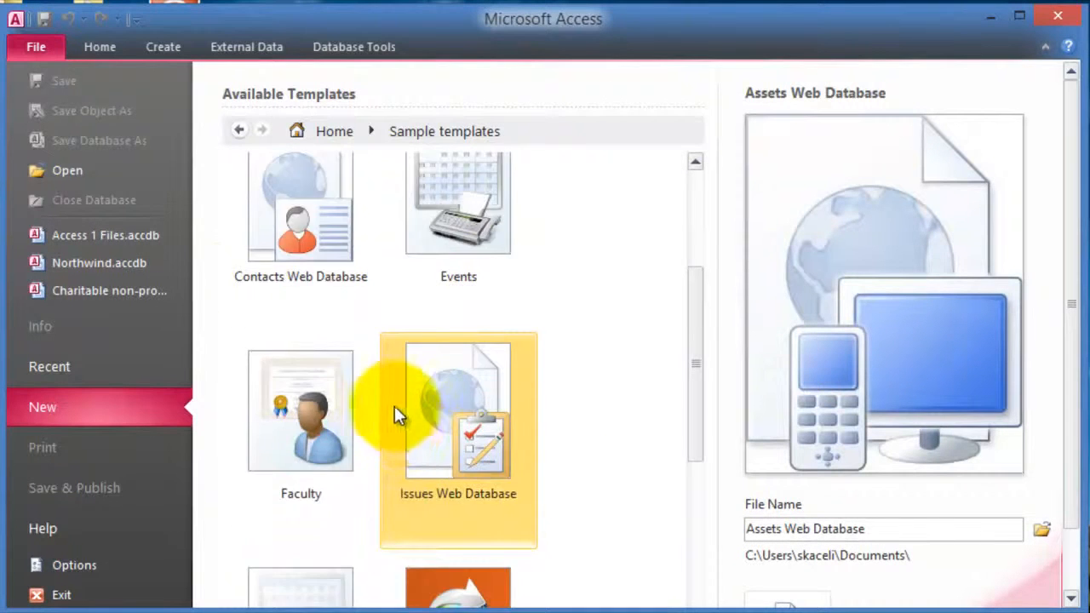
{"action": "scroll", "coordinate": [374, 392], "scroll_direction": "down", "scroll_amount": 2}
{"action": "scroll", "coordinate": [423, 356], "scroll_direction": "up", "scroll_amount": 4}
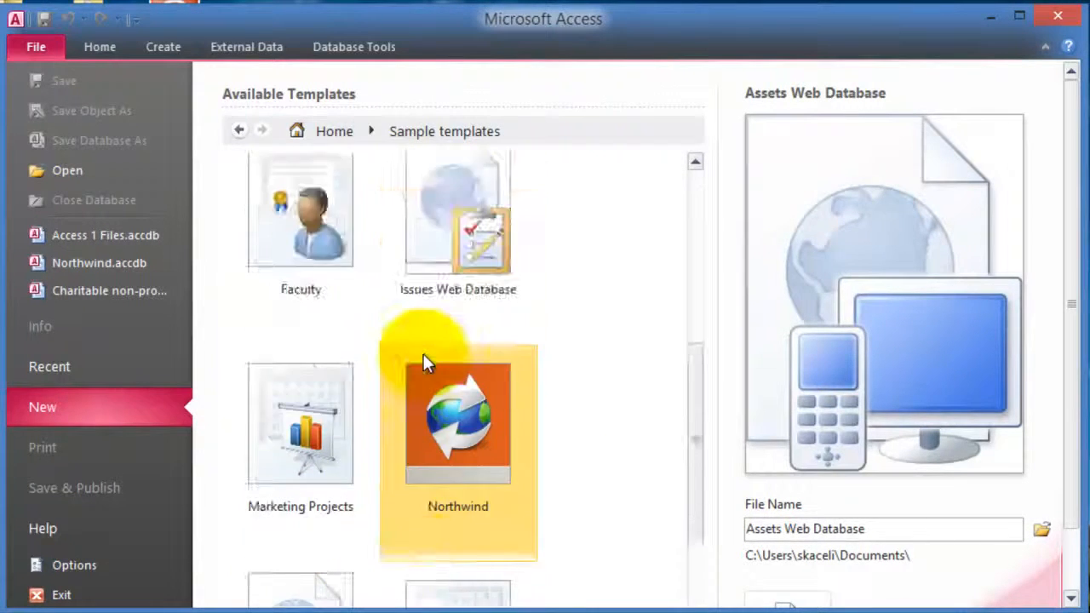
{"action": "left_click", "coordinate": [240, 130]}
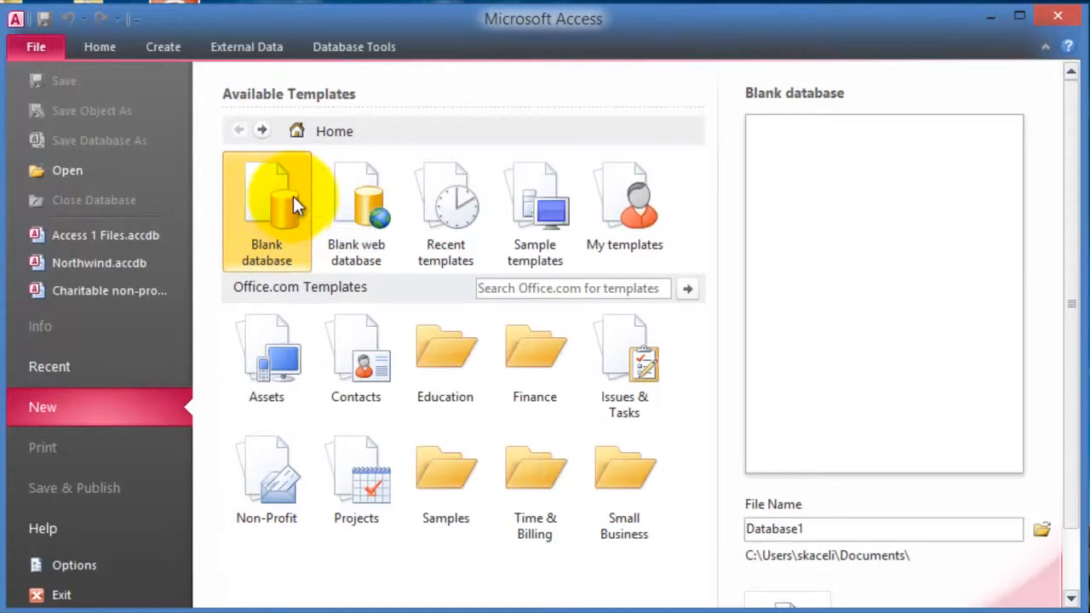
- Create a blank database with the file name Using Access 2010
{"action": "double_click", "coordinate": [841, 532]}
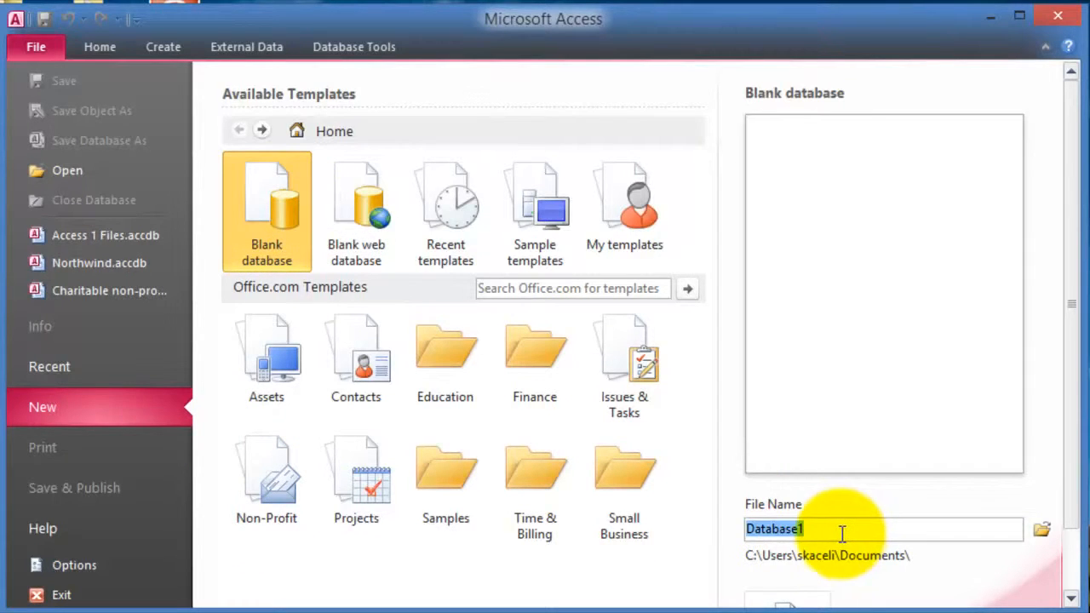
{"action": "left_click", "coordinate": [820, 531]}
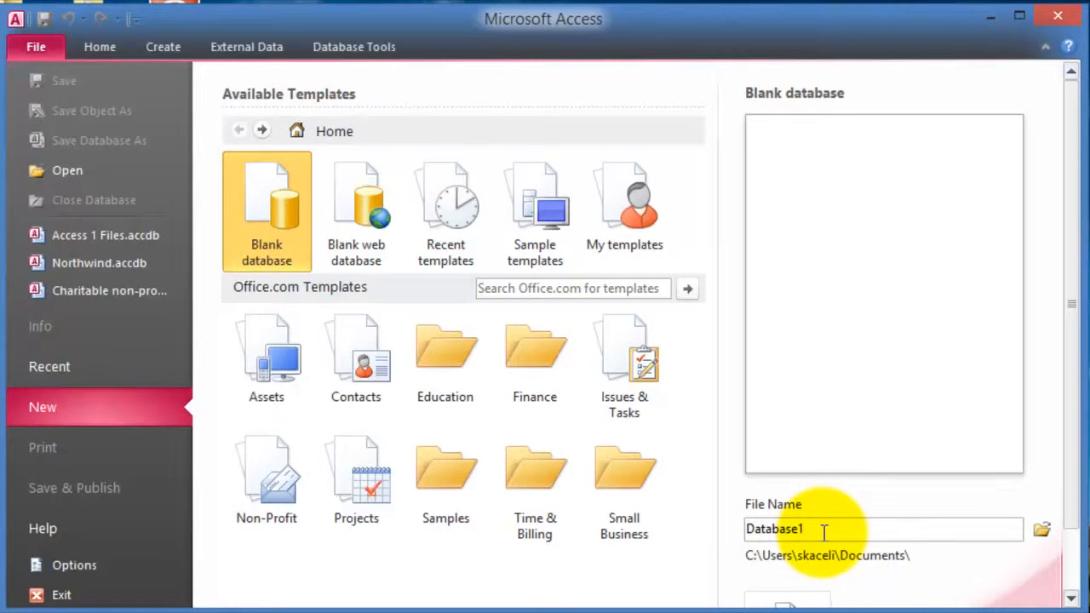
{"action": "left_click_drag", "start_coordinate": [824, 531], "coordinate": [697, 528]}
{"action": "type", "text": "Using Access 2010"}
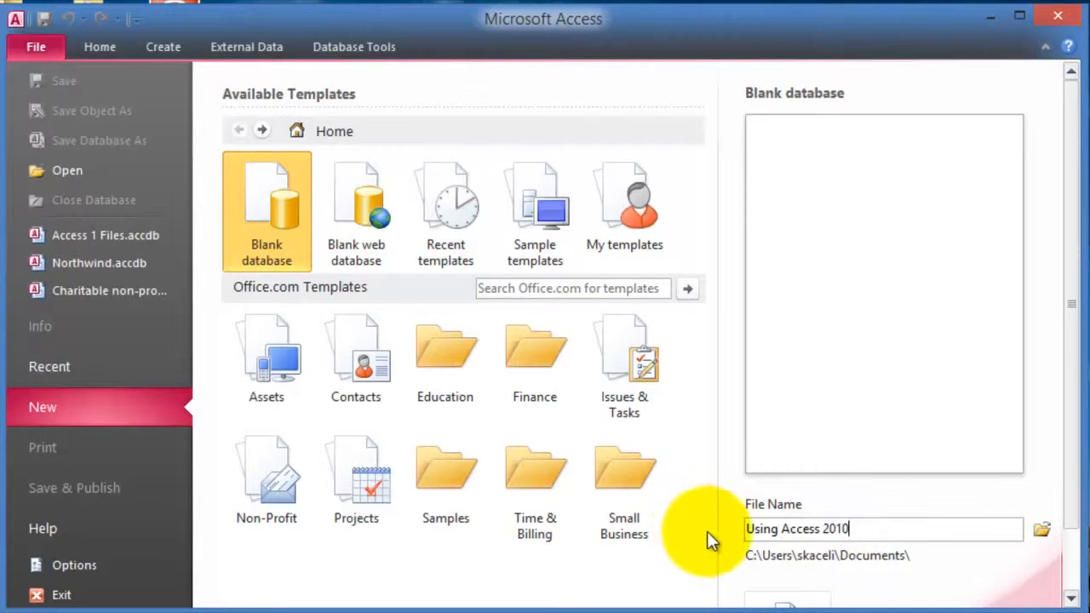
{"action": "scroll", "coordinate": [1081, 553], "scroll_direction": "down", "scroll_amount": 3}
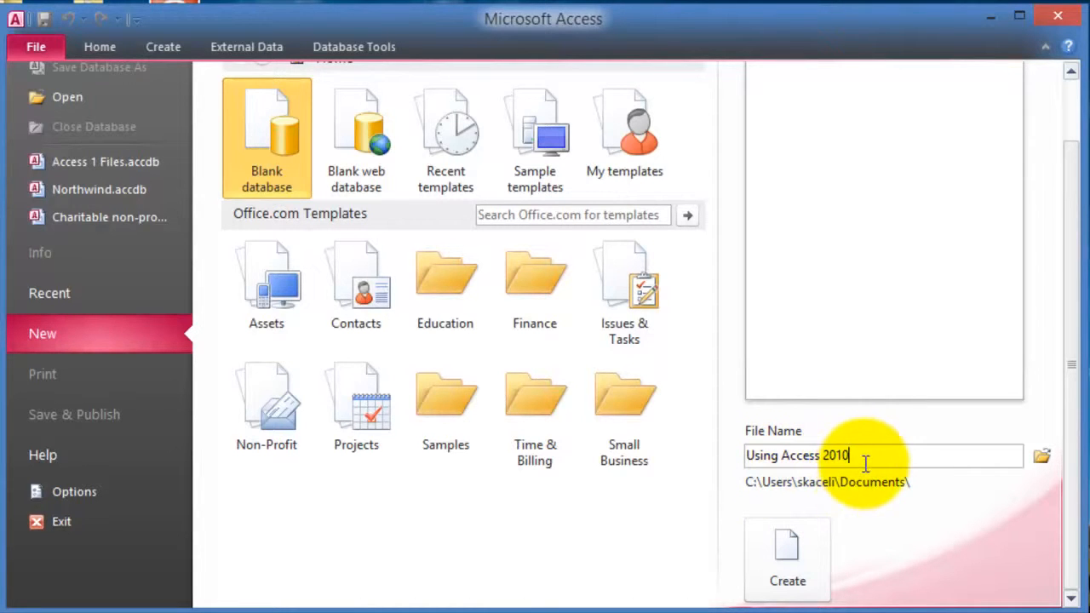
{"action": "left_click", "coordinate": [795, 545]}
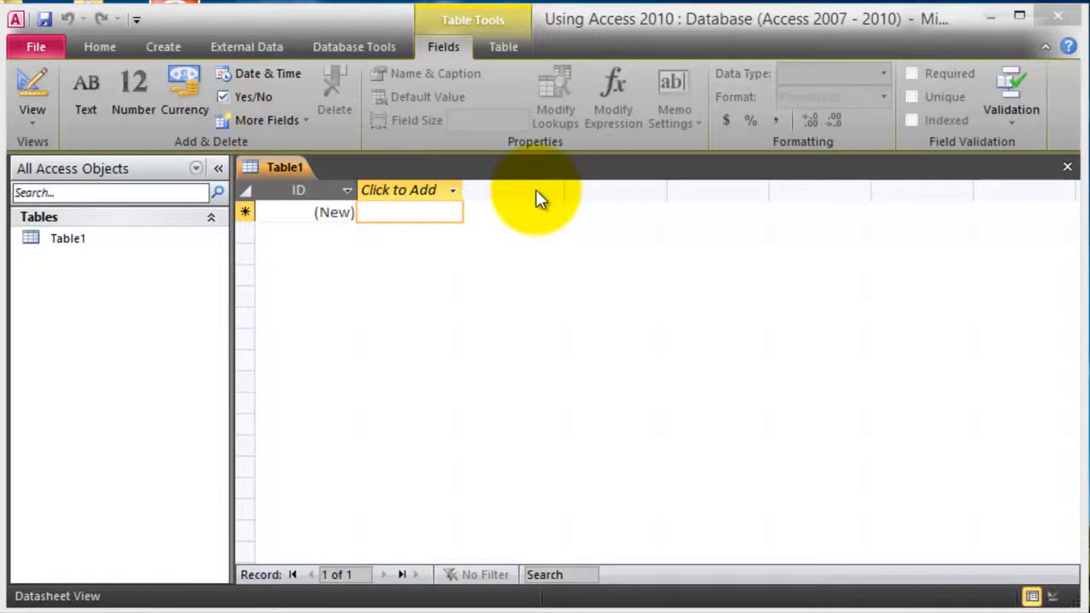
- Add two text fields named FirstName and LastName to the new table
{"action": "left_click", "coordinate": [415, 192]}
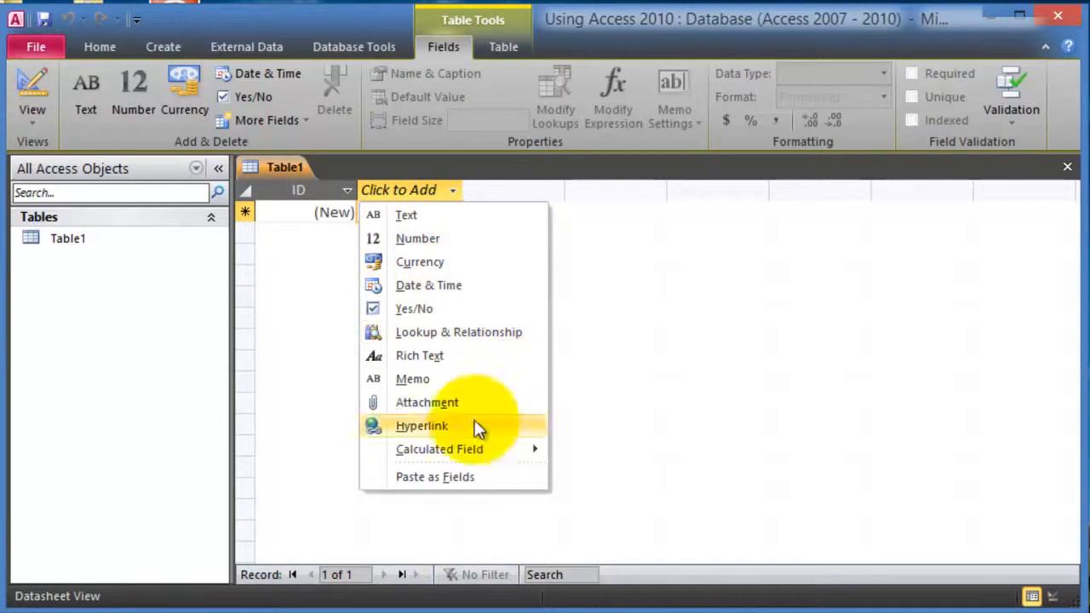
{"action": "left_click", "coordinate": [417, 216]}
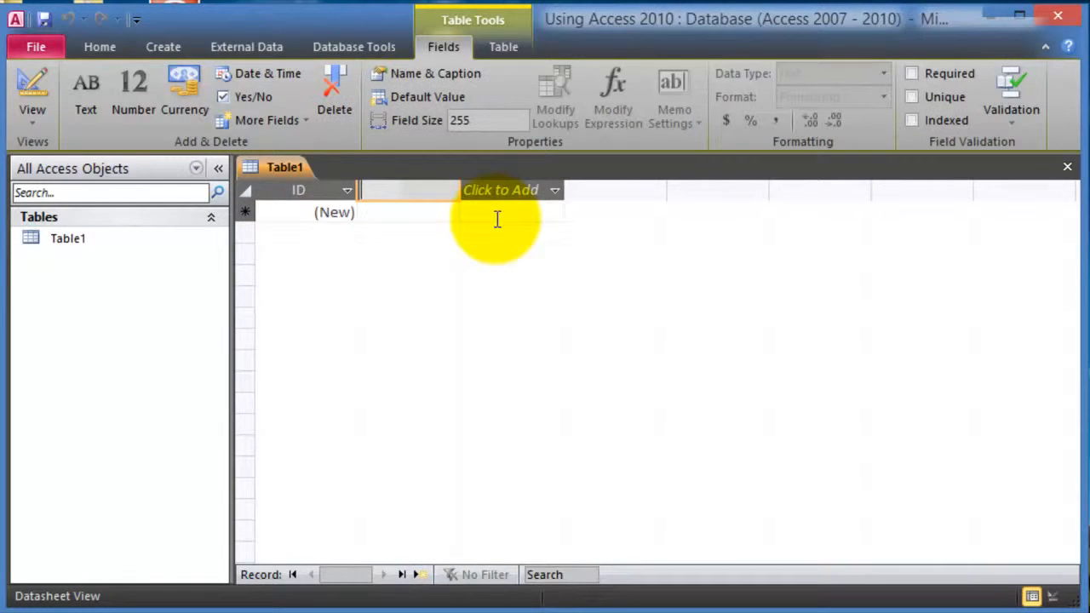
{"action": "type", "text": "FirstName"}
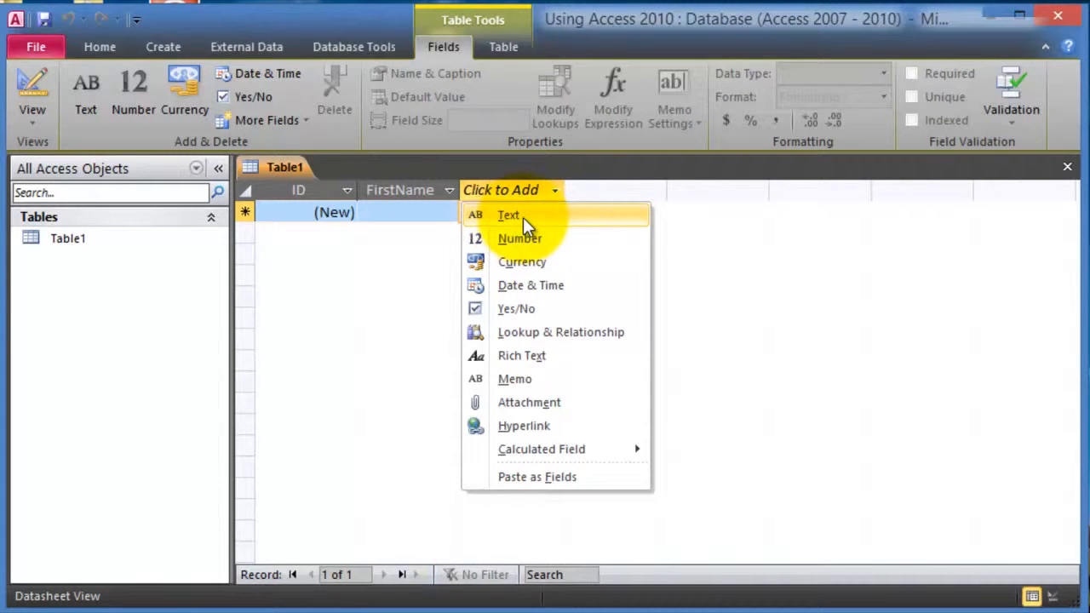
{"action": "left_click", "coordinate": [523, 217]}
{"action": "type", "text": "LastName"}
{"action": "key", "text": "Return"}
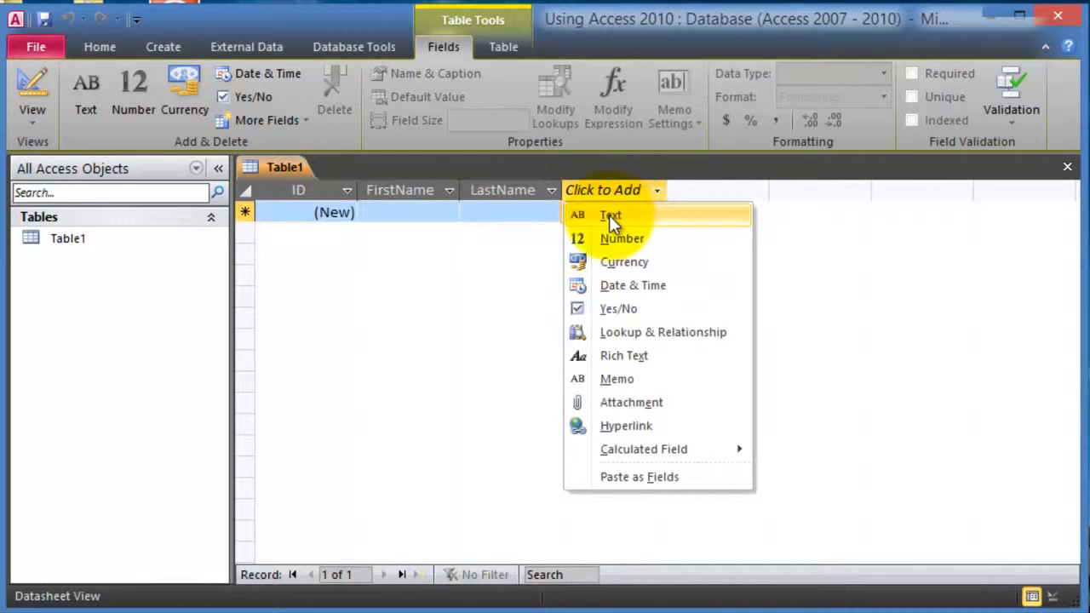
- Add the text fields Address, City, State and Zip after the LastName field
{"action": "left_click", "coordinate": [610, 215]}
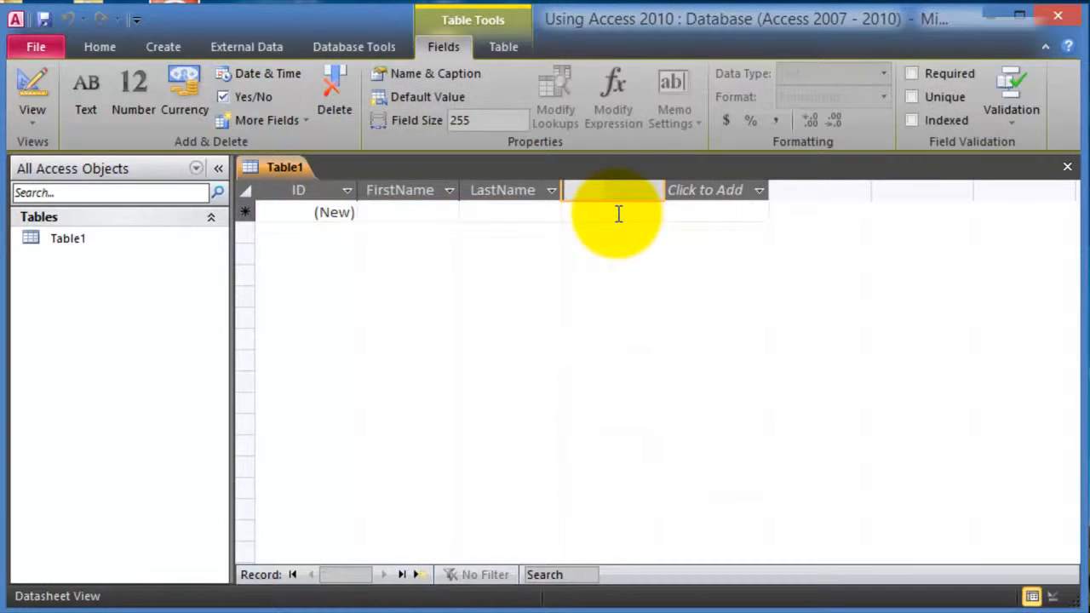
{"action": "type", "text": "Address"}
{"action": "key", "text": "Return"}
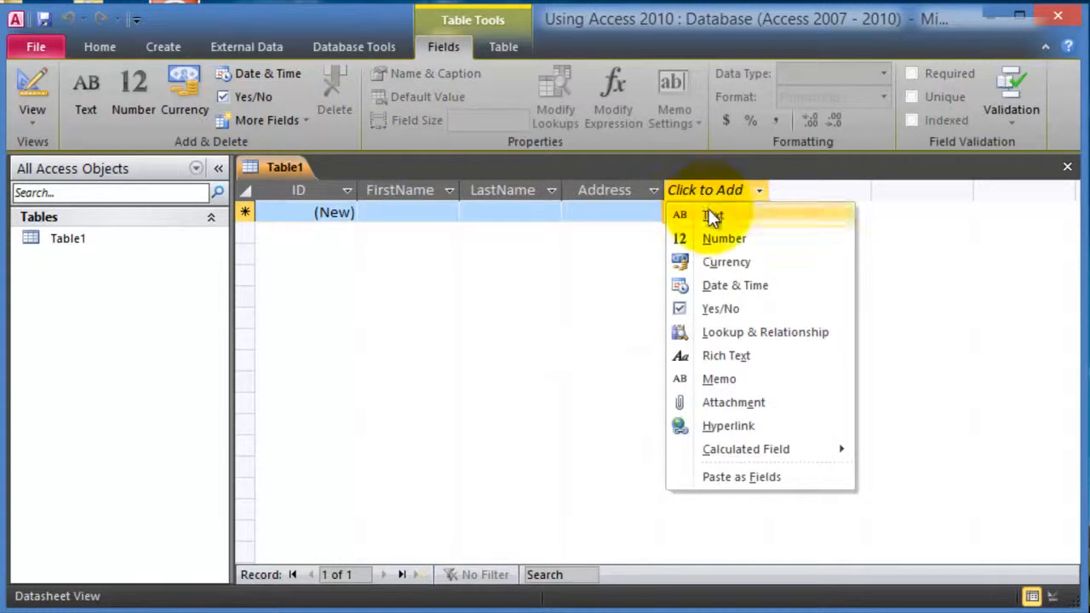
{"action": "left_click", "coordinate": [711, 214]}
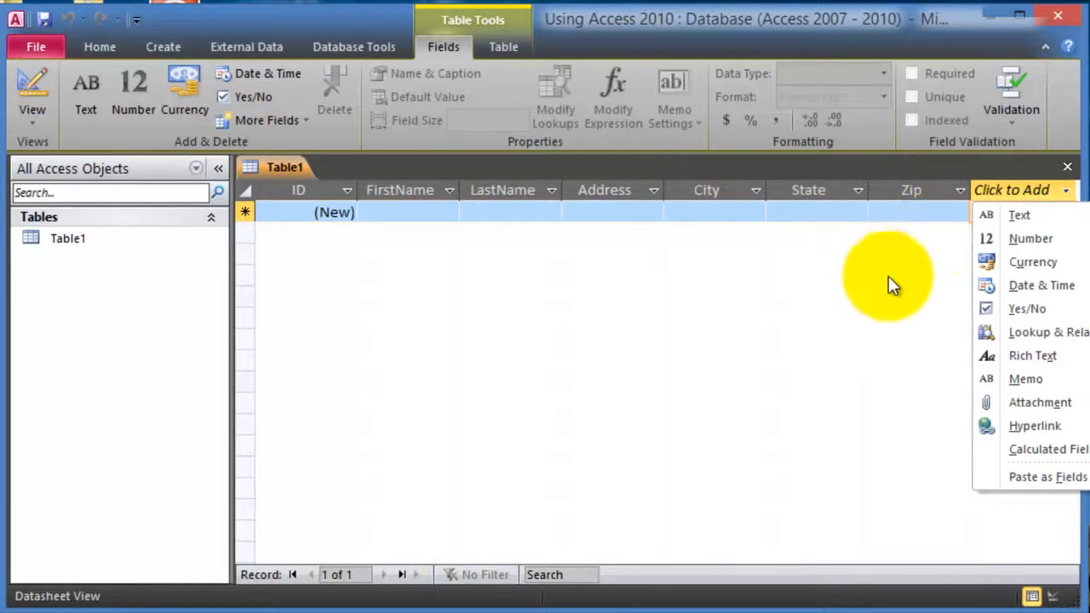
- Add a number field named Tel Number after the Zip field
{"action": "left_click", "coordinate": [1046, 240]}
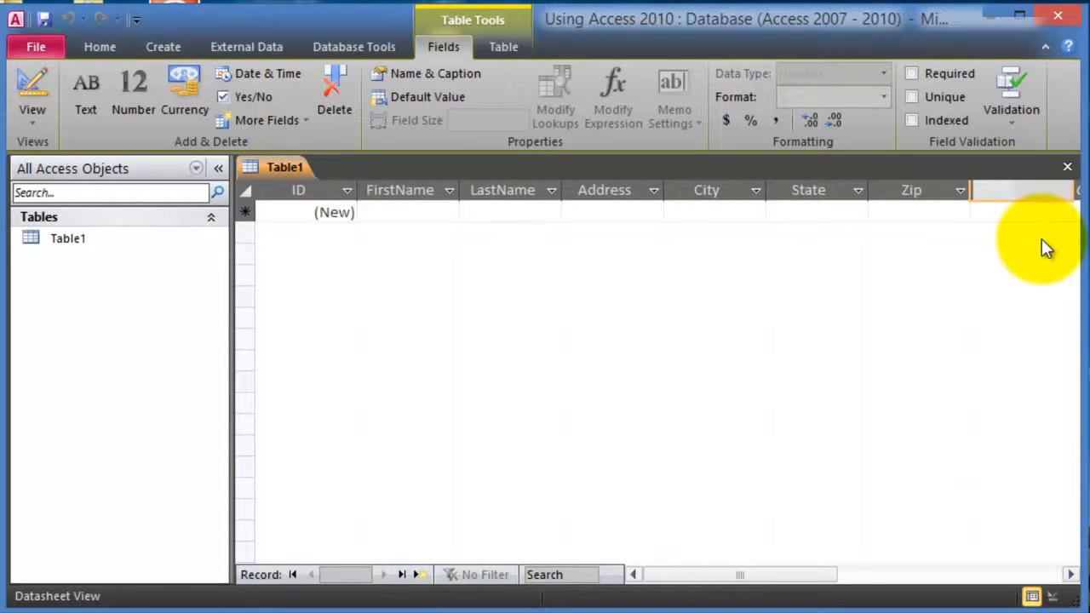
{"action": "type", "text": "Tel Number"}
{"action": "key", "text": "Return"}
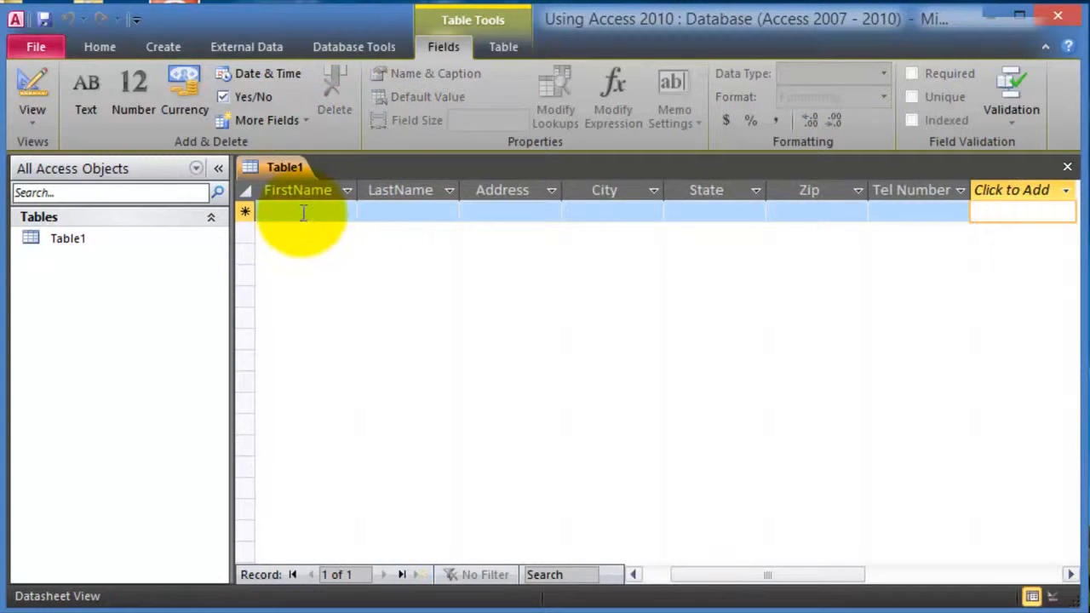
- Fill in the first record with the person's first name, last name, street address, city and state
{"action": "left_click", "coordinate": [299, 212]}
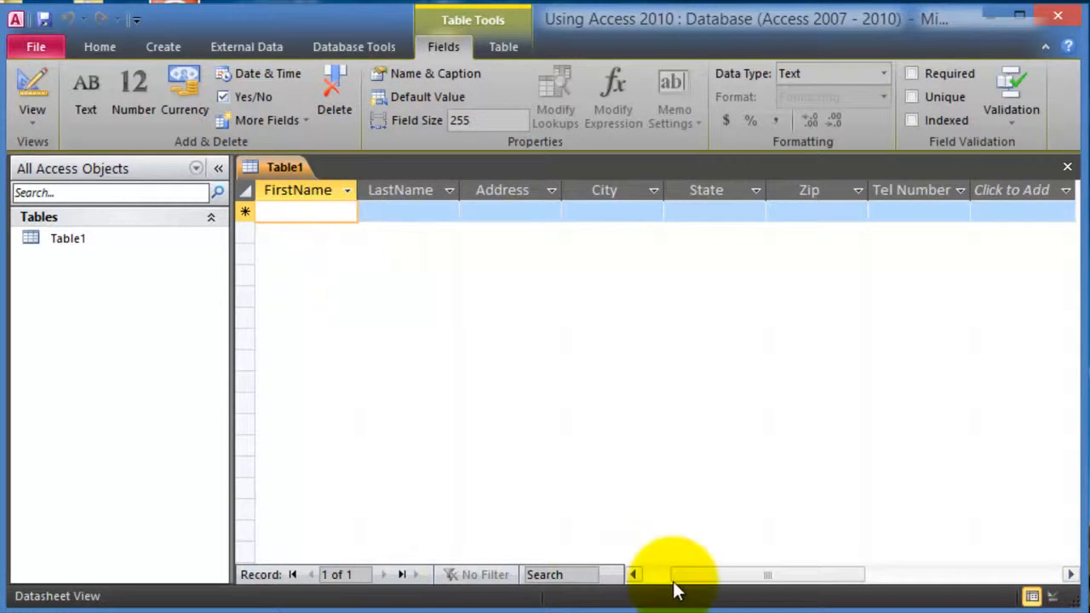
{"action": "left_click", "coordinate": [634, 577]}
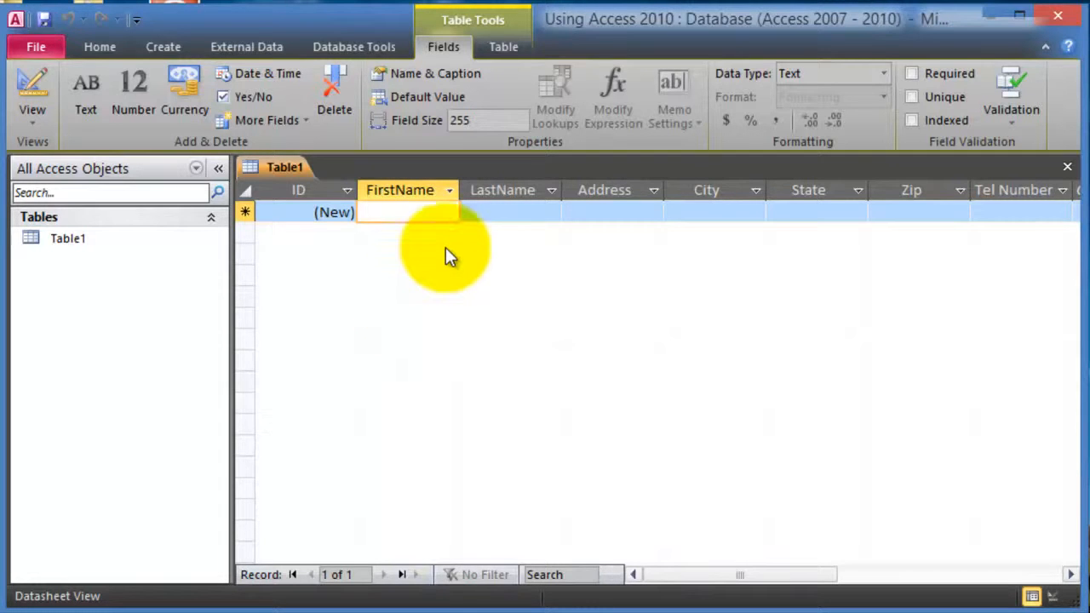
{"action": "type", "text": "Hubert"}
{"action": "key", "text": "Tab"}
{"action": "type", "text": "Simms"}
{"action": "key", "text": "Tab"}
{"action": "type", "text": "200 Manor Ave"}
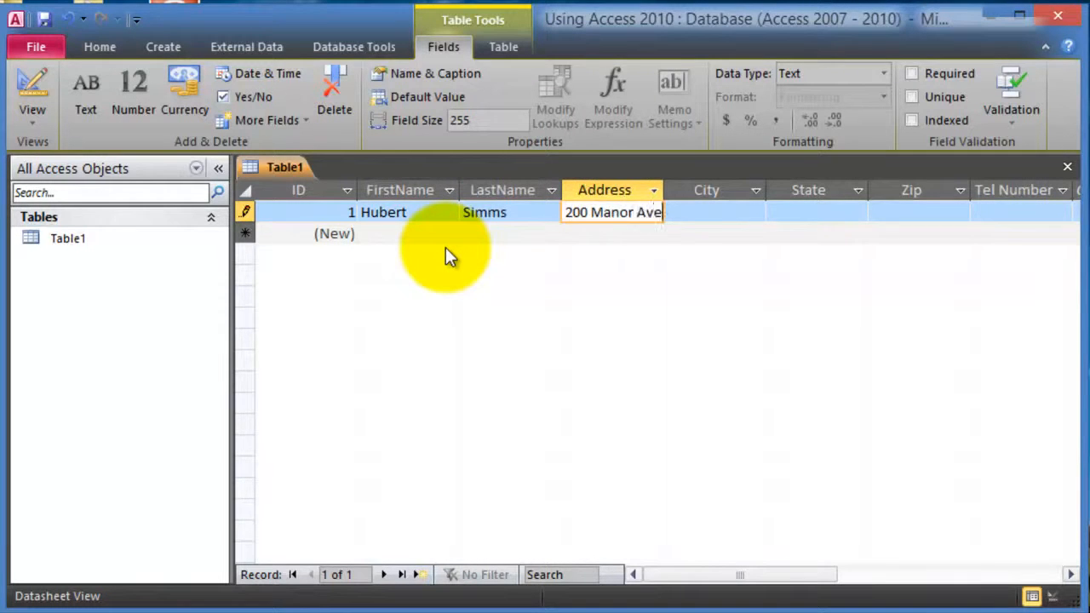
{"action": "key", "text": "Tab"}
{"action": "type", "text": "Langhorne"}
{"action": "key", "text": "Tab"}
{"action": "type", "text": "PA"}
{"action": "key", "text": "Tab"}
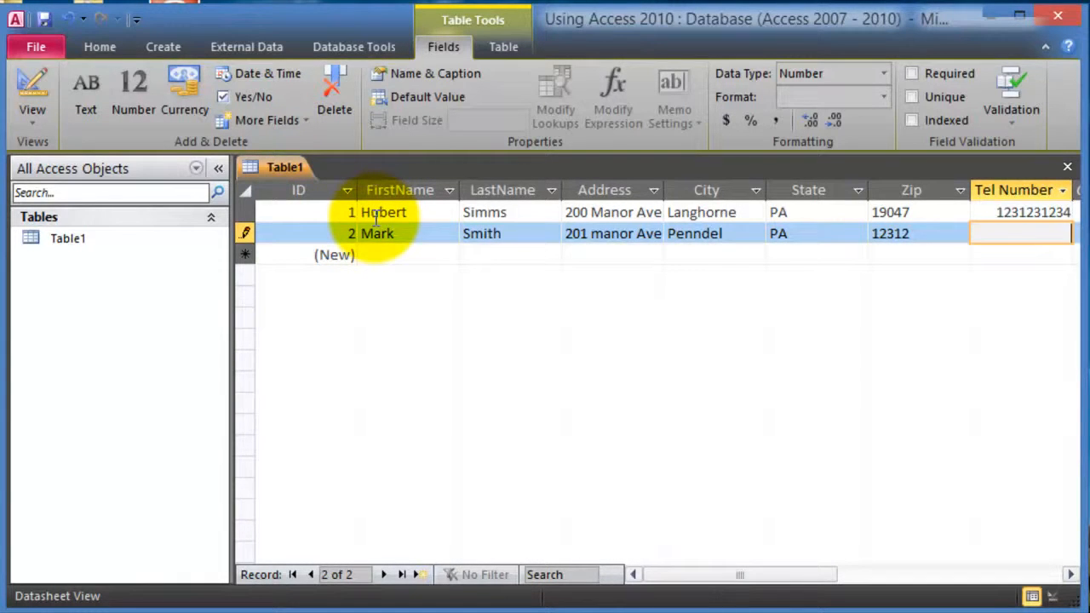
- Examine how individual cells and whole rows of the two records make up the table
{"action": "left_click", "coordinate": [413, 256]}
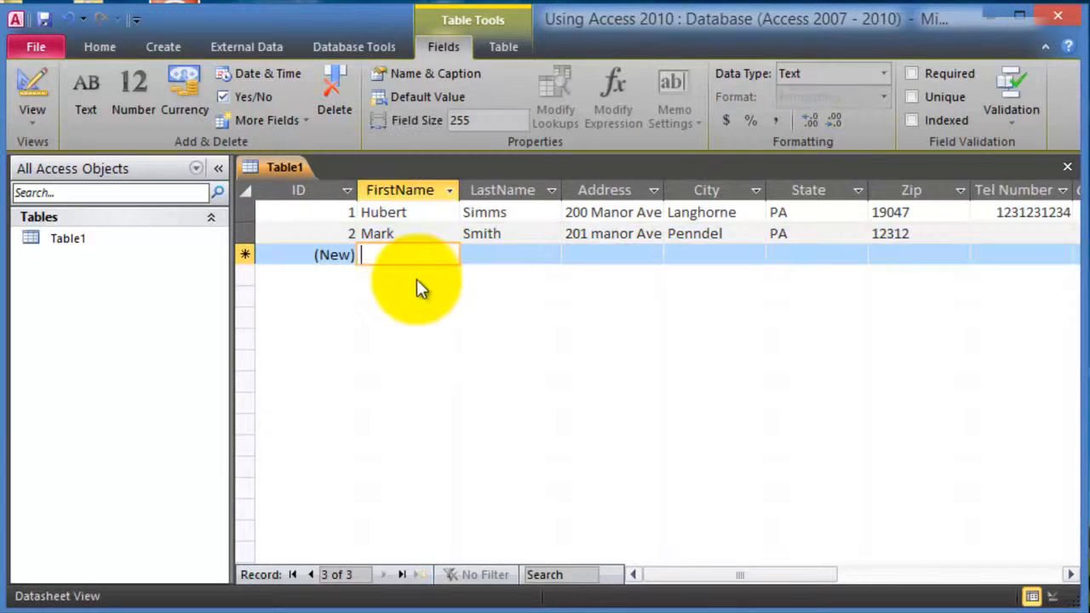
{"action": "left_click", "coordinate": [329, 213]}
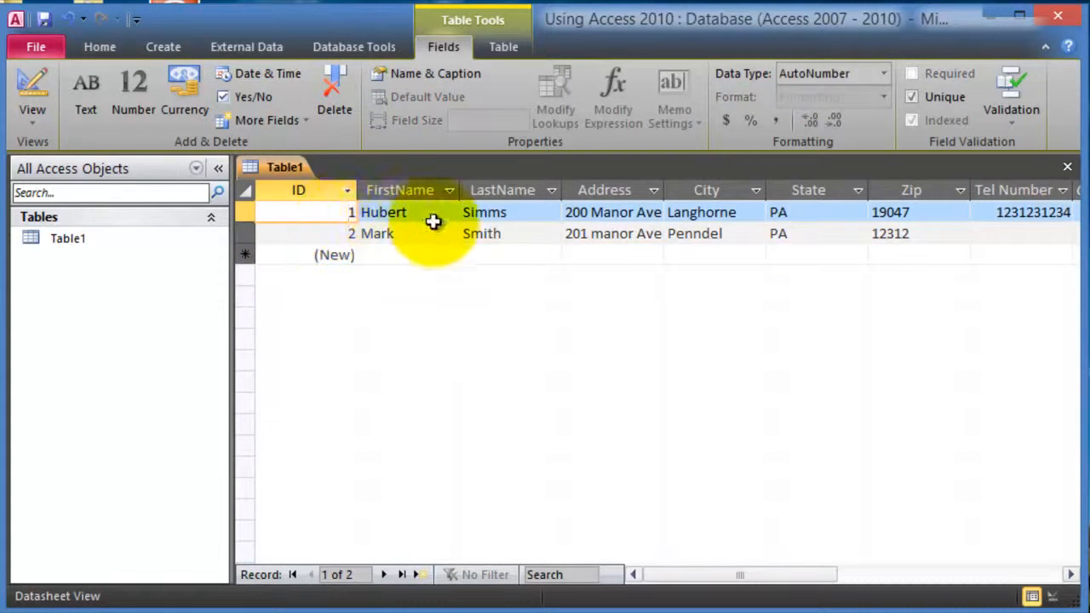
{"action": "left_click", "coordinate": [430, 213]}
{"action": "left_click", "coordinate": [511, 213]}
{"action": "left_click", "coordinate": [532, 239]}
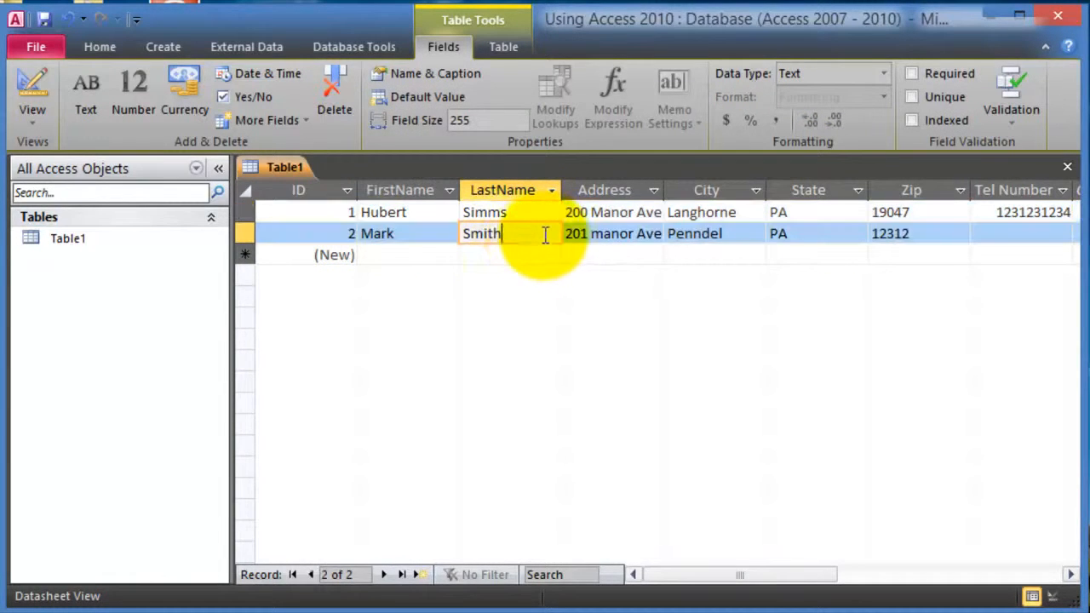
{"action": "left_click", "coordinate": [493, 262]}
{"action": "left_click", "coordinate": [248, 230]}
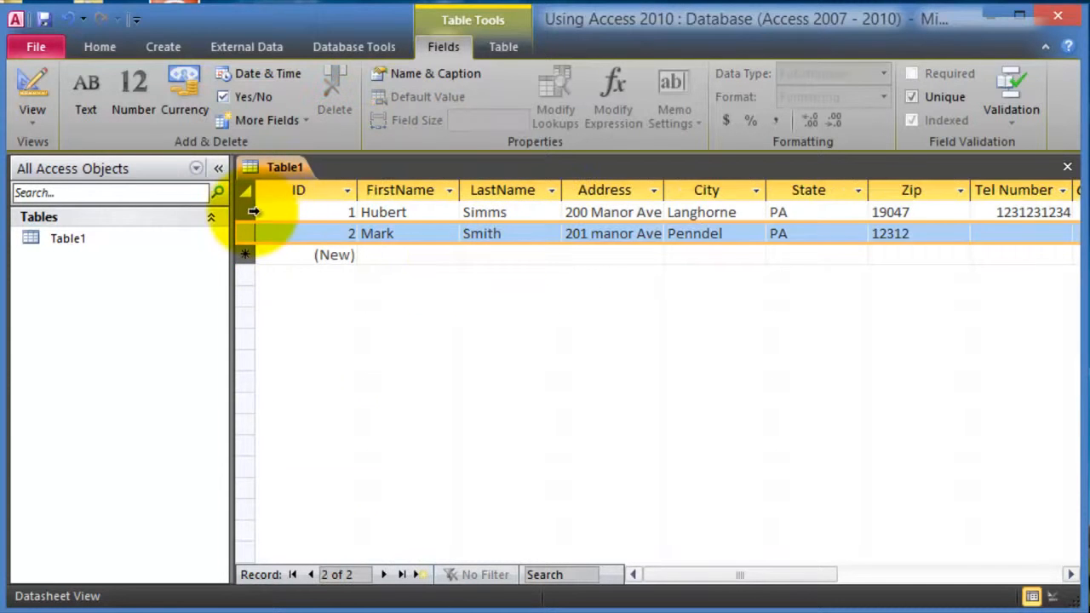
{"action": "left_click", "coordinate": [249, 212]}
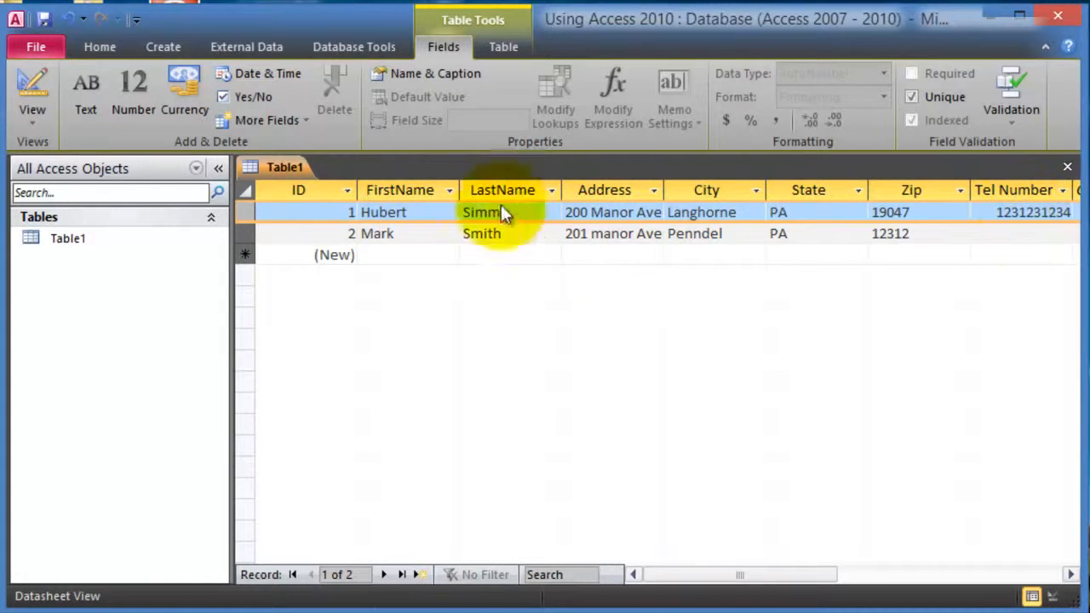
{"action": "left_click", "coordinate": [243, 233]}
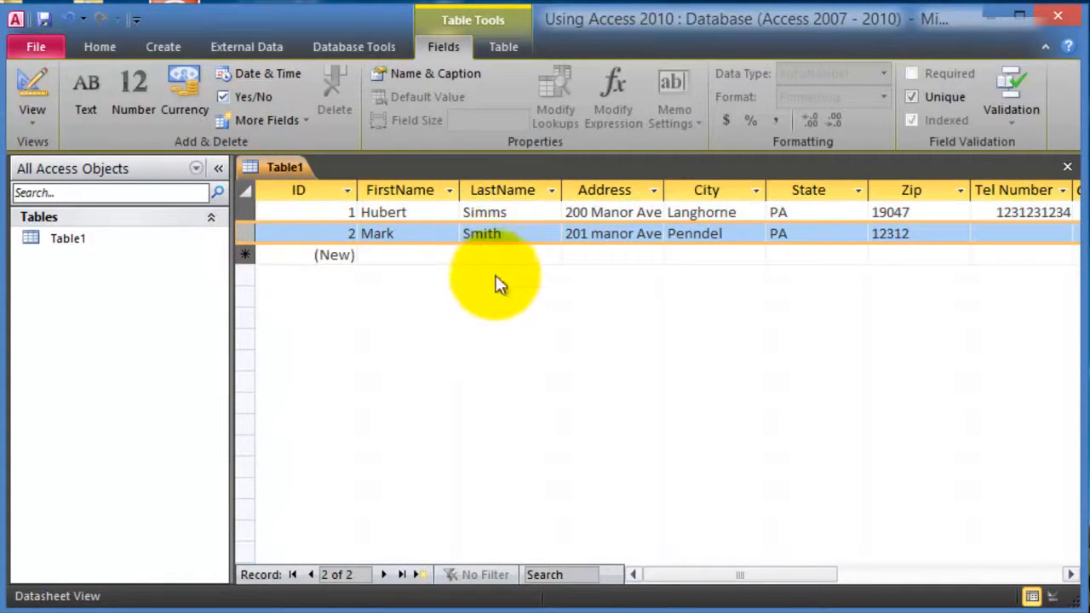
- Examine the ID column, its data type and its validation options for both records
{"action": "left_click", "coordinate": [298, 194]}
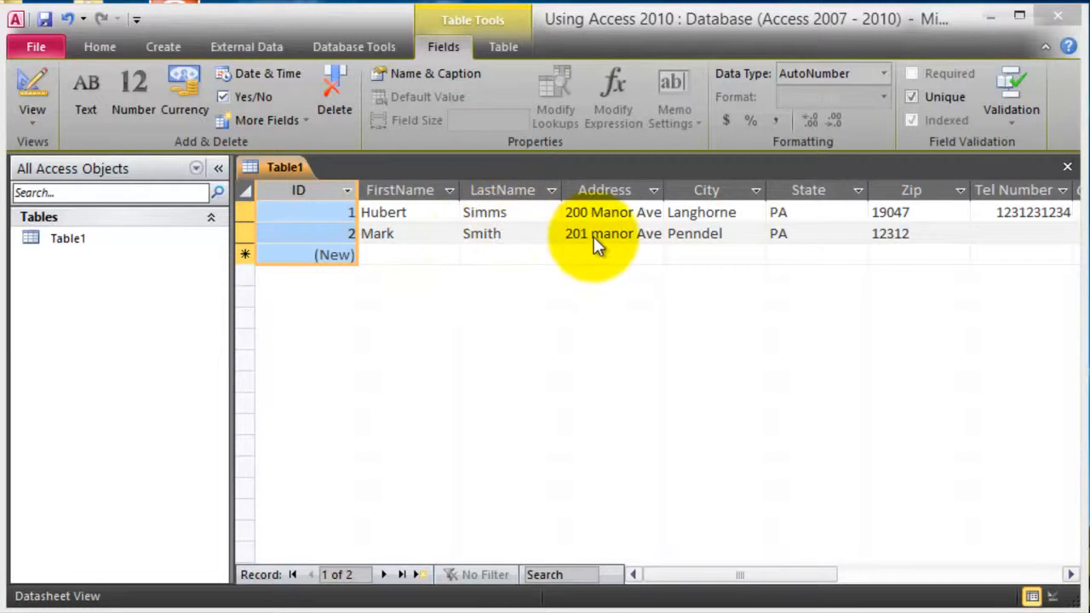
{"action": "left_click", "coordinate": [327, 227]}
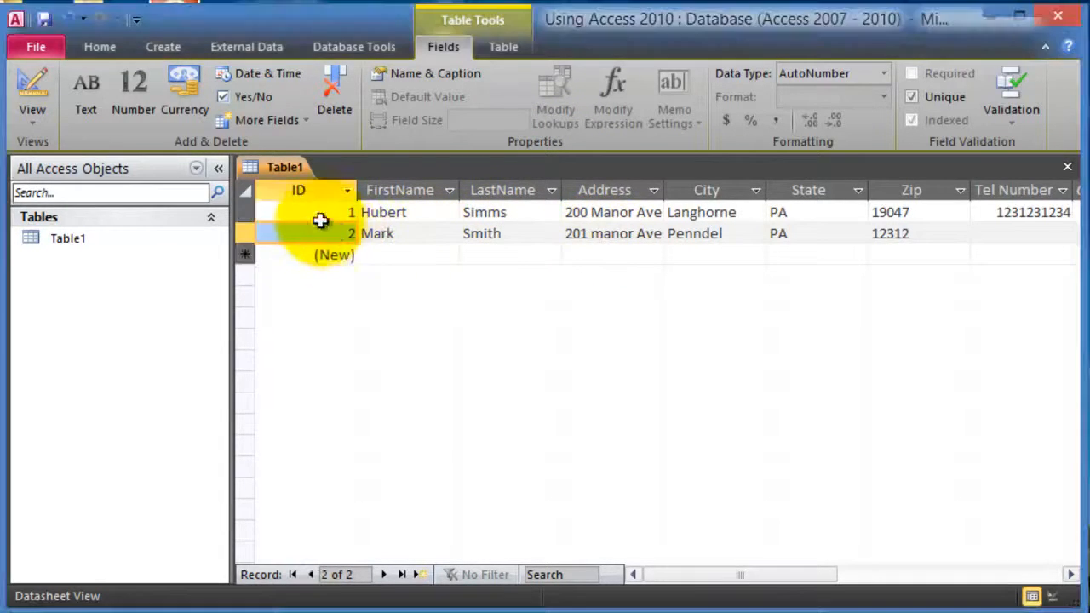
{"action": "left_click", "coordinate": [310, 210]}
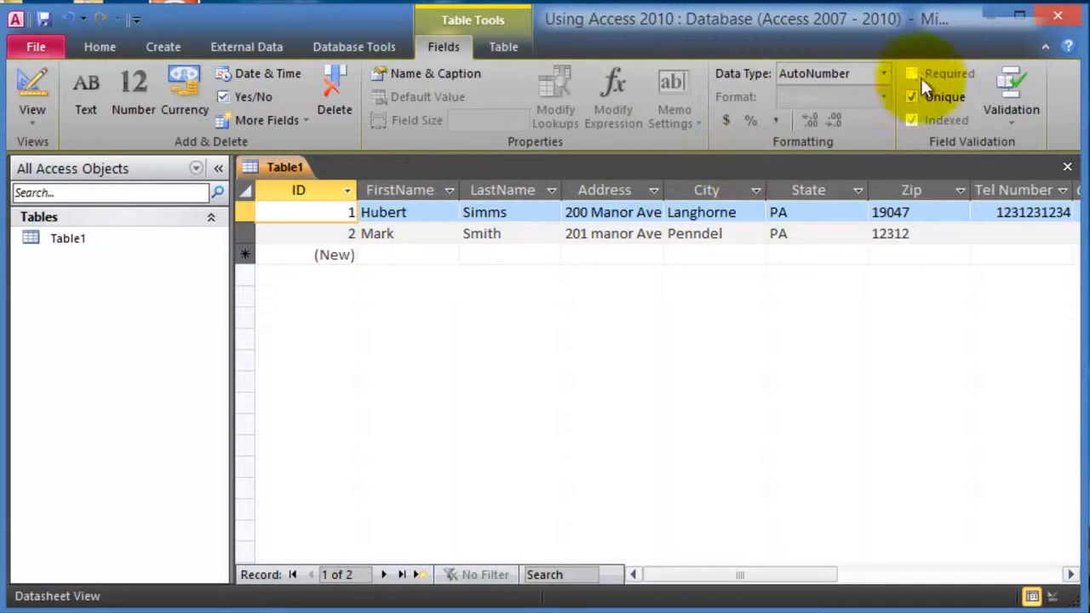
{"action": "left_click", "coordinate": [348, 236]}
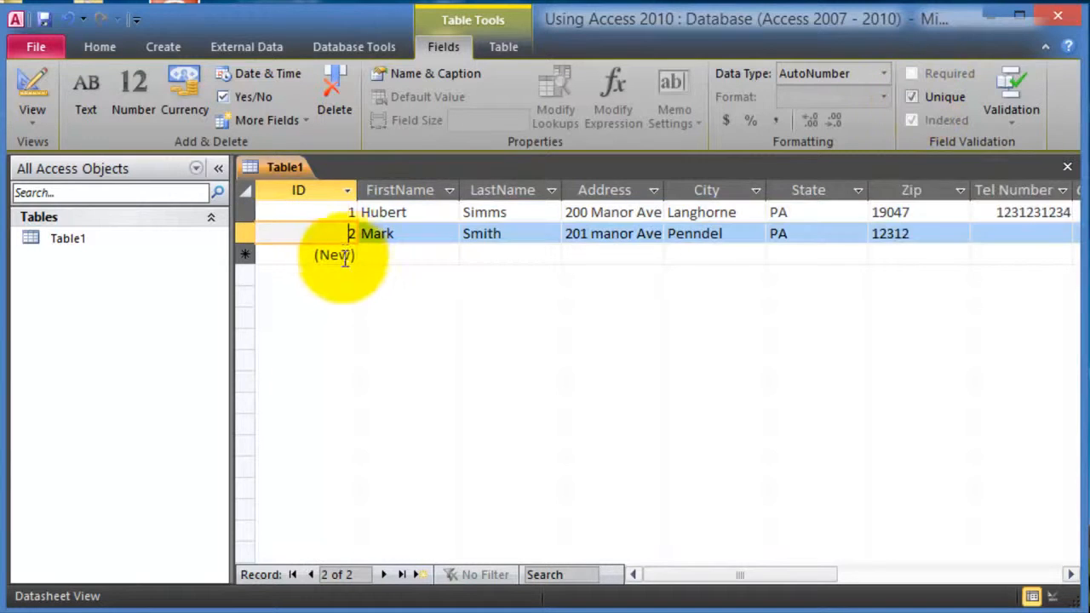
- Start a third record that repeats the first record's first name, last name and street address
{"action": "left_click", "coordinate": [395, 264]}
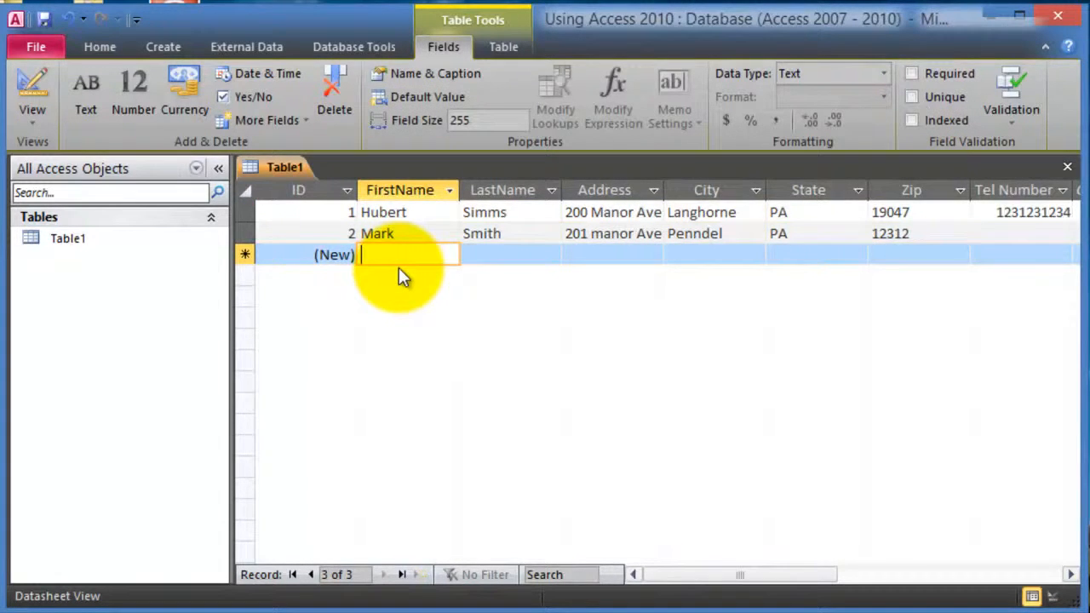
{"action": "type", "text": "Hubert"}
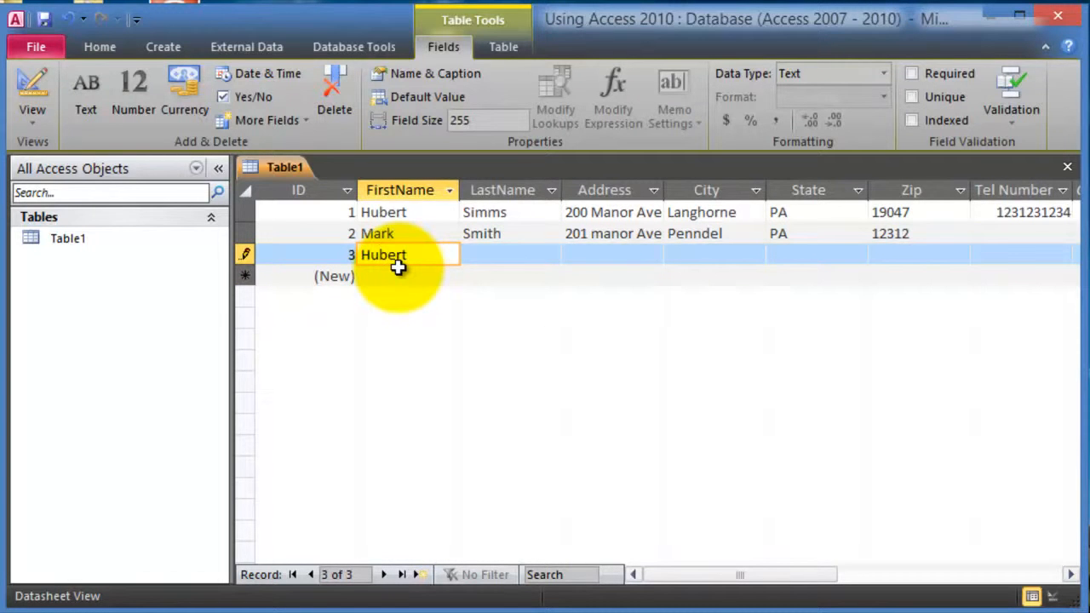
{"action": "key", "text": "Tab"}
{"action": "type", "text": "Simms"}
{"action": "key", "text": "Tab"}
{"action": "type", "text": "200 Mano"}
{"action": "key", "text": "BackSpace"}
{"action": "key", "text": "BackSpace"}
{"action": "key", "text": "BackSpace"}
{"action": "type", "text": "r Ave"}
{"action": "key", "text": "Tab"}
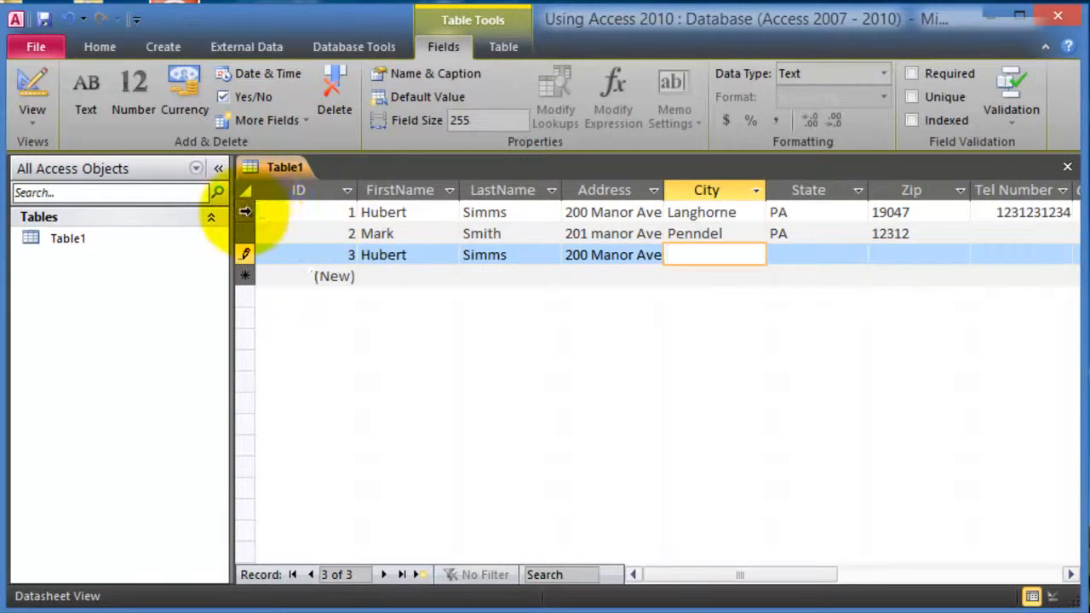
- Compare the rows, ID values and first names of the three records to see how the ID distinguishes duplicate entries
{"action": "left_click", "coordinate": [244, 212]}
{"action": "left_click", "coordinate": [243, 232]}
{"action": "left_click", "coordinate": [242, 254]}
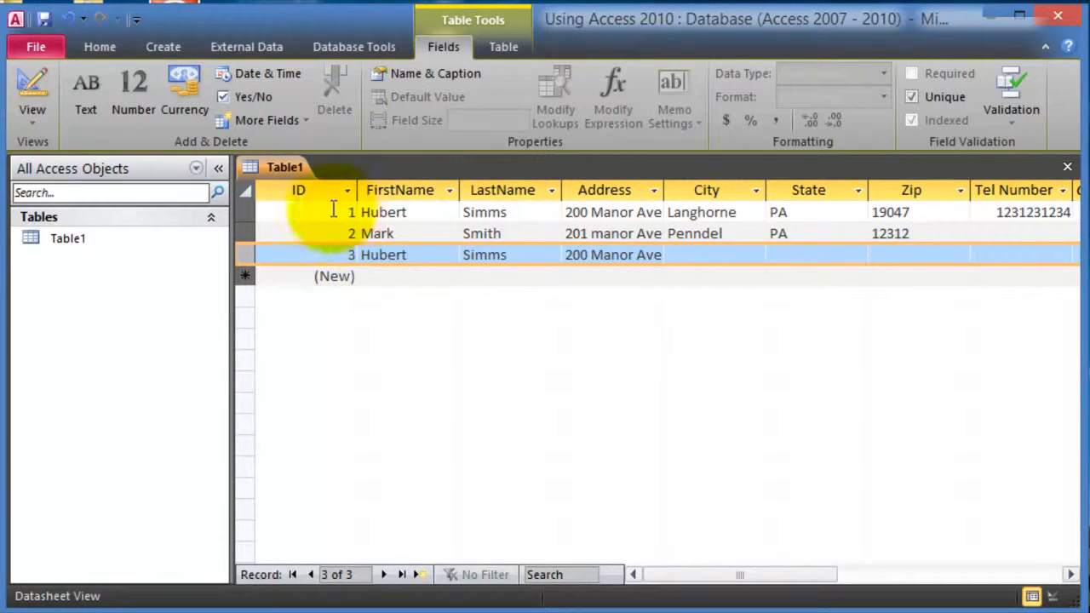
{"action": "left_click", "coordinate": [245, 212]}
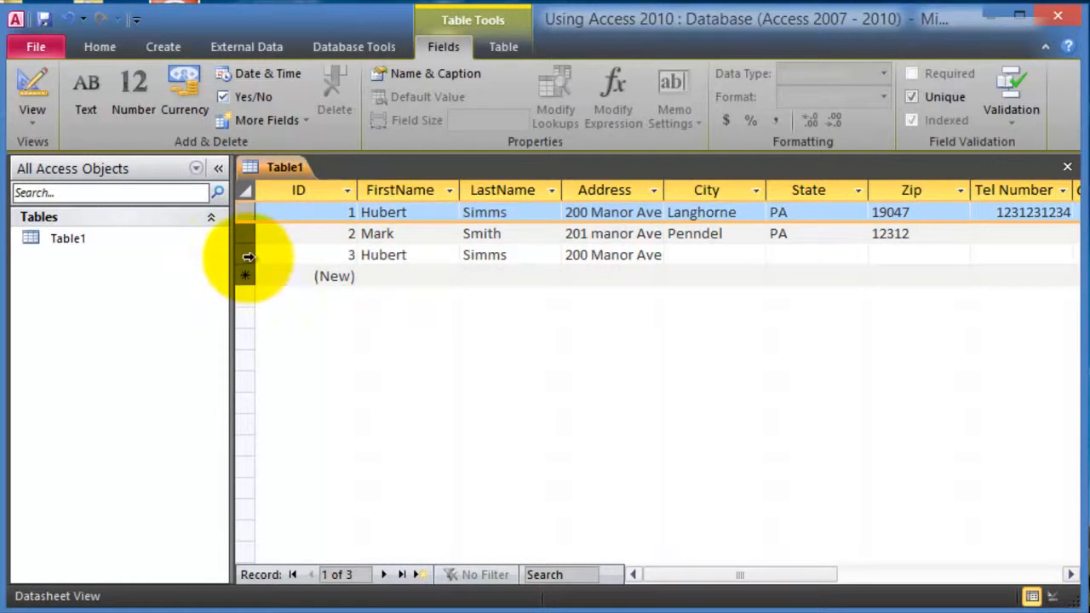
{"action": "left_click", "coordinate": [244, 255]}
{"action": "left_click", "coordinate": [349, 212]}
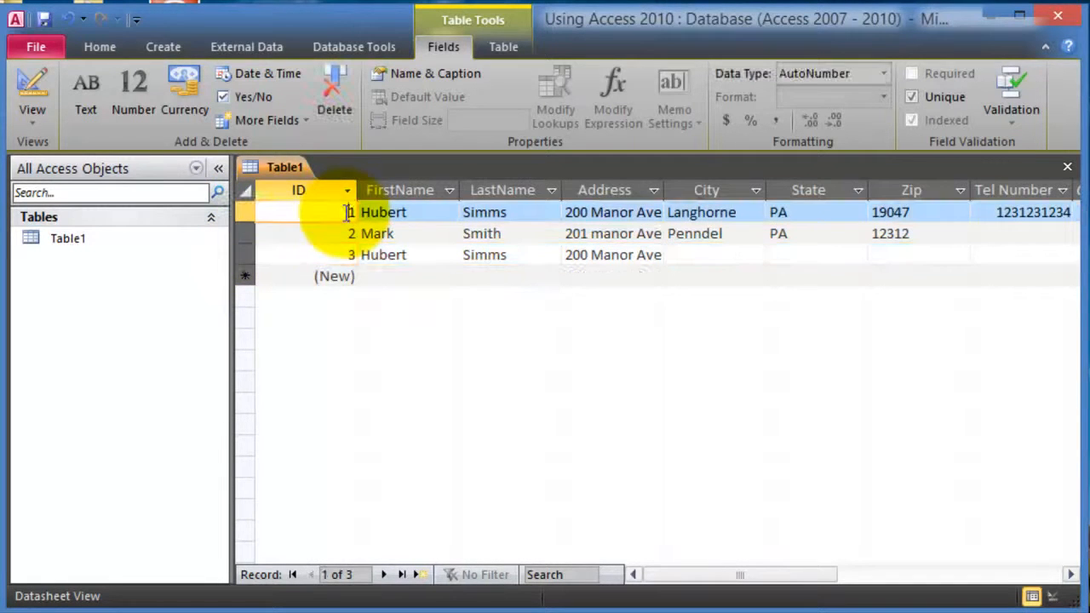
{"action": "left_click", "coordinate": [349, 255]}
{"action": "left_click", "coordinate": [385, 255]}
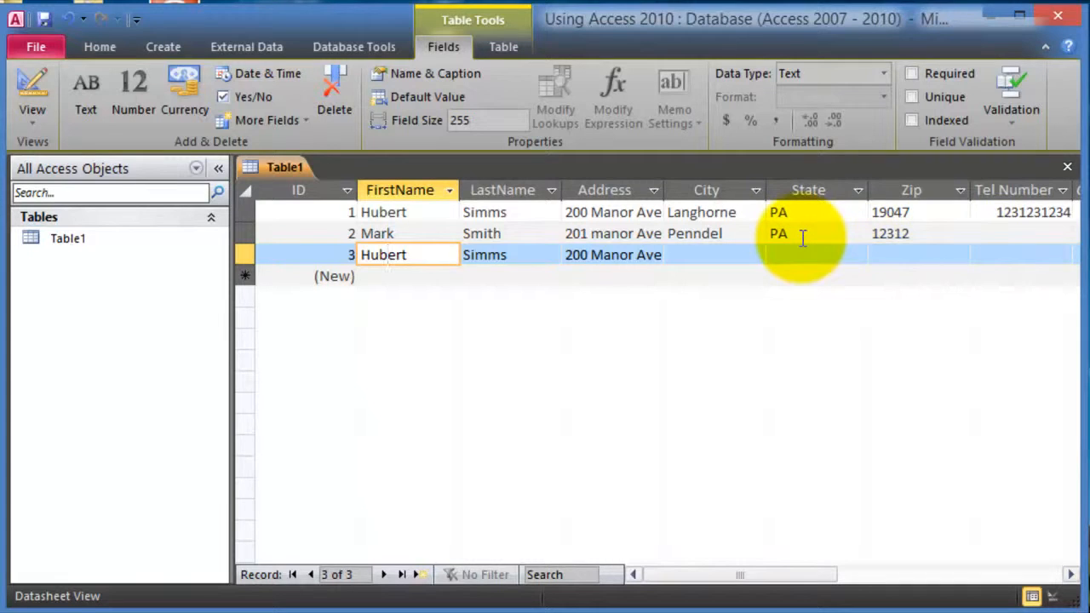
{"action": "left_click", "coordinate": [420, 236]}
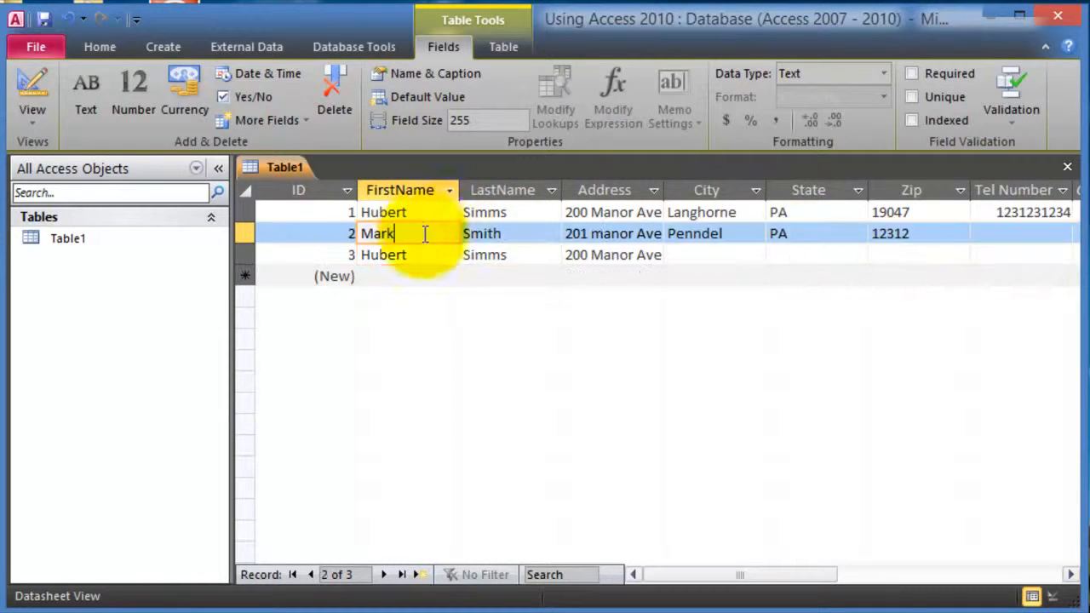
{"action": "left_click", "coordinate": [423, 212]}
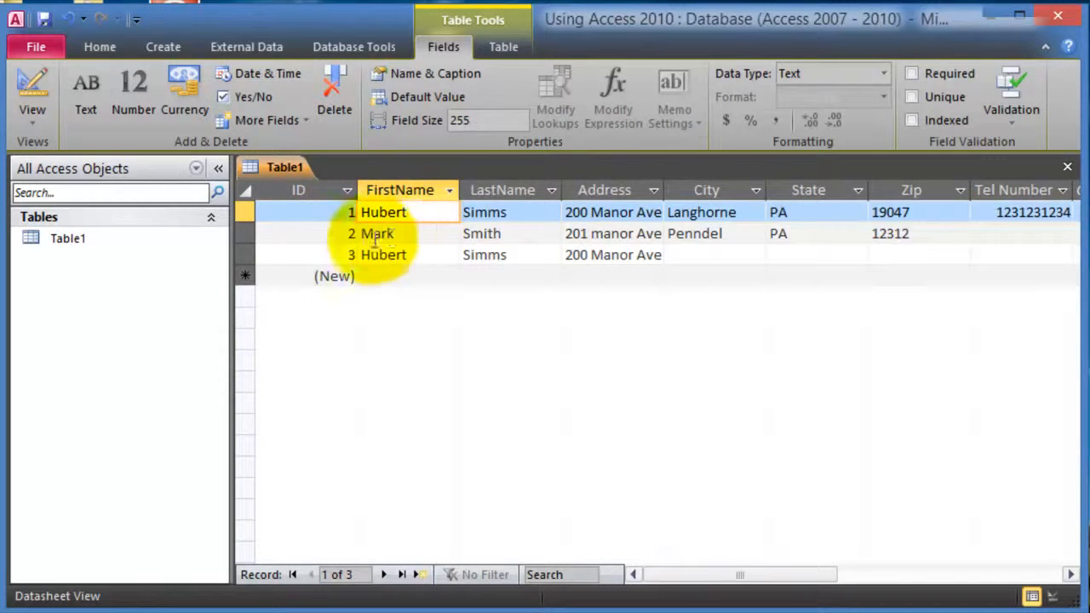
{"action": "left_click", "coordinate": [409, 277]}
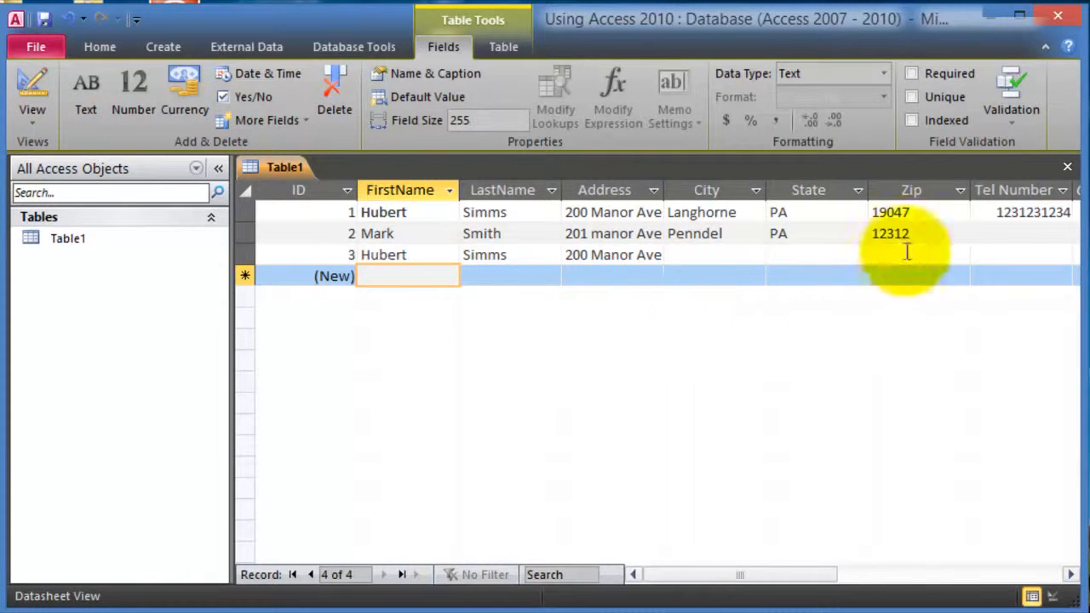
- Close Table1 and save it under the table name Customers
{"action": "left_click", "coordinate": [1067, 168]}
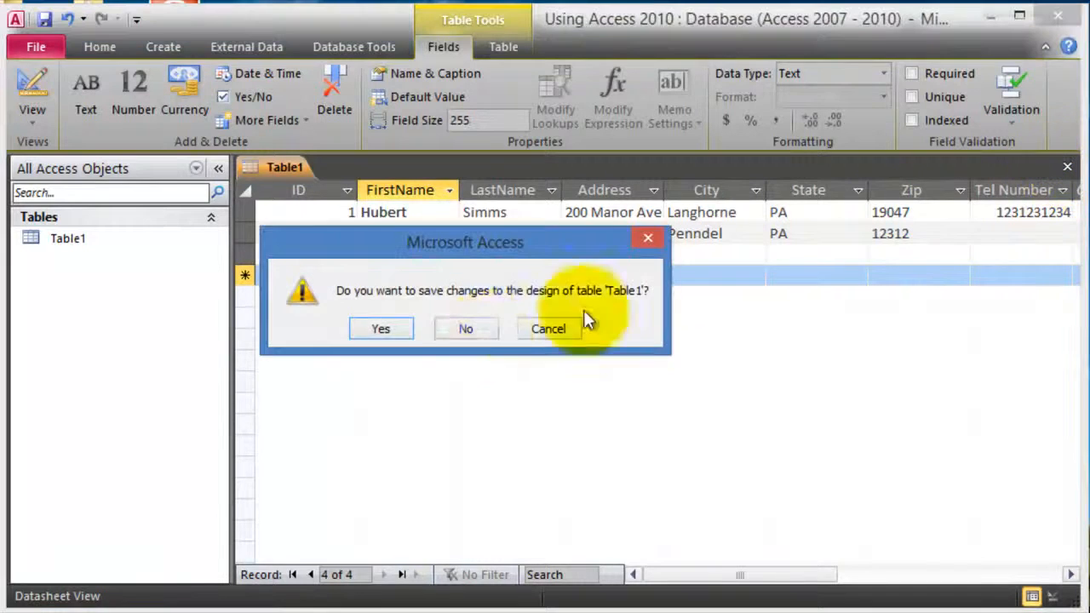
{"action": "left_click", "coordinate": [395, 332]}
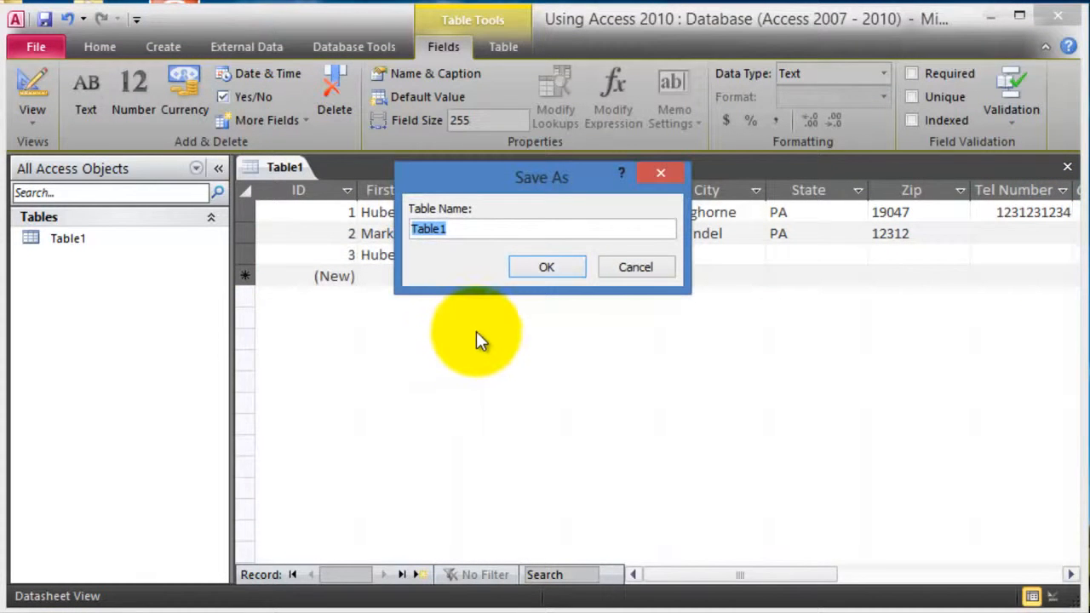
{"action": "type", "text": "Customers"}
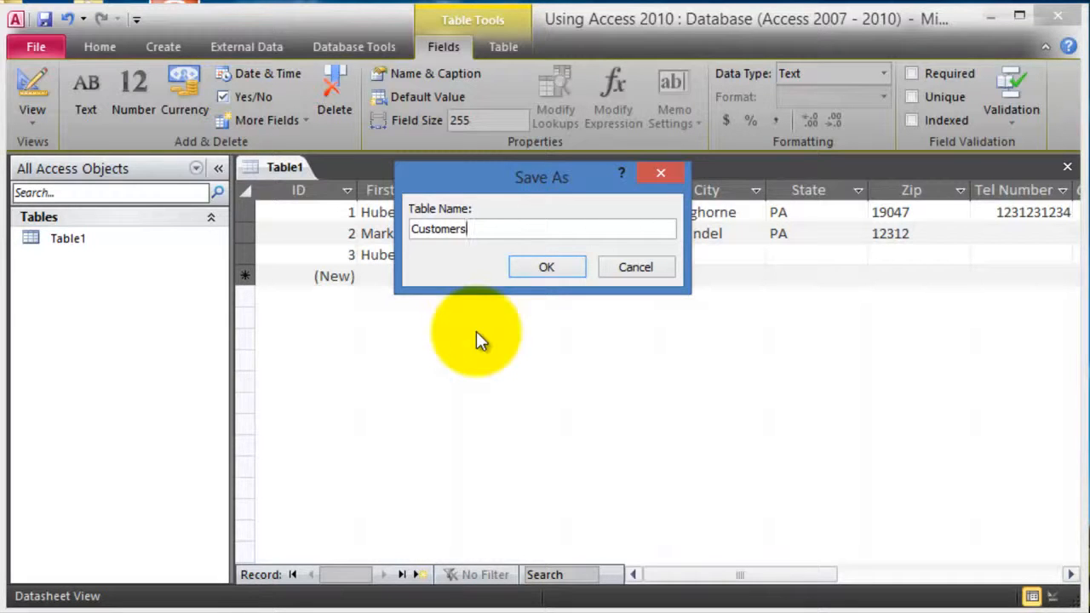
{"action": "left_click", "coordinate": [518, 270]}
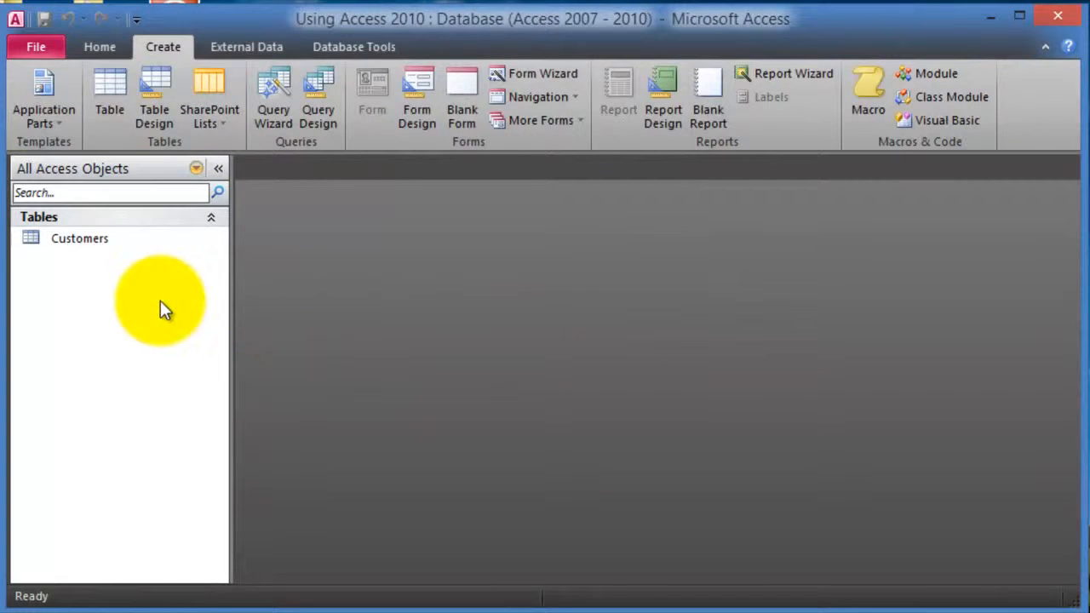
- Reopen the Customers table and switch it to Design View
{"action": "double_click", "coordinate": [91, 241]}
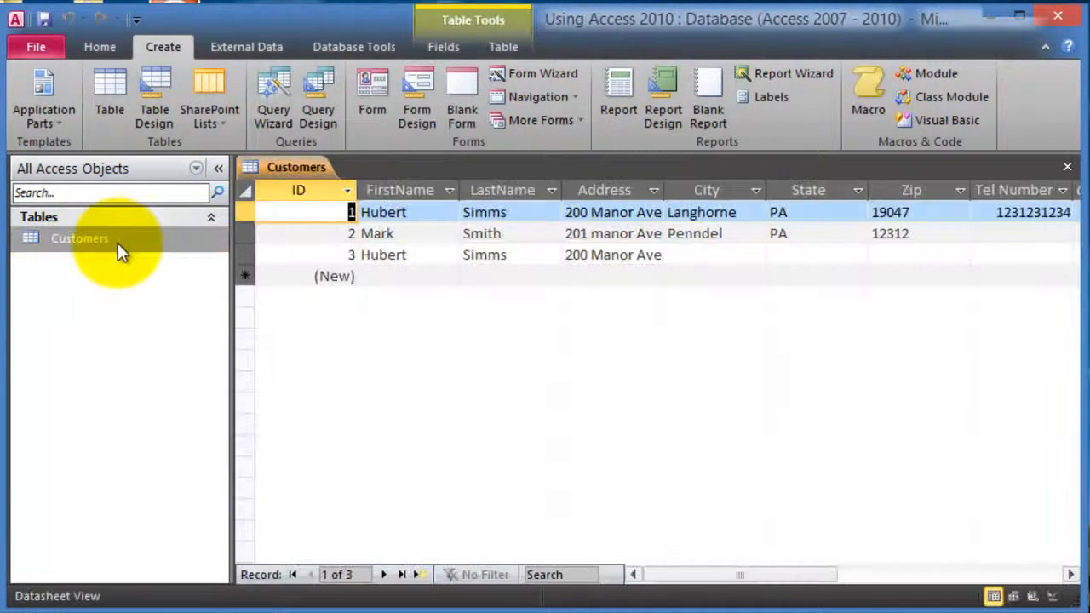
{"action": "left_click", "coordinate": [94, 49]}
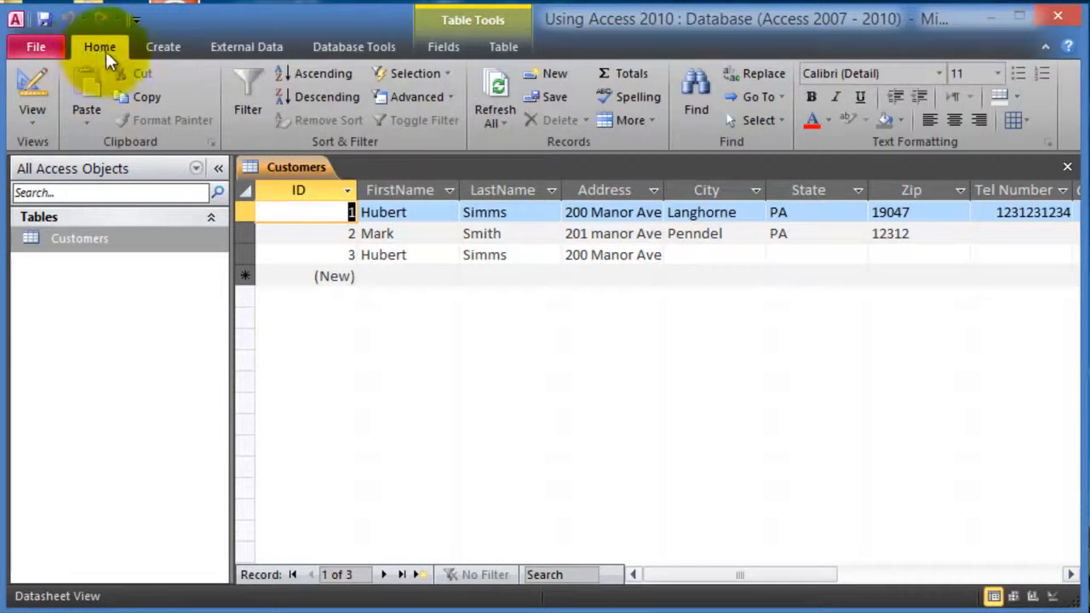
{"action": "left_click", "coordinate": [46, 124]}
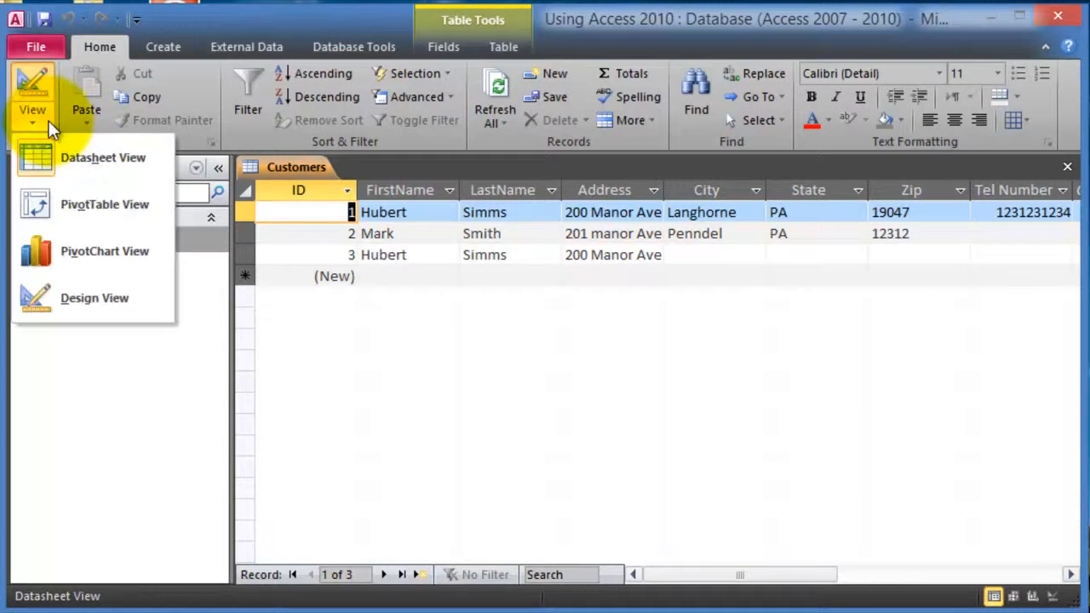
{"action": "left_click", "coordinate": [106, 307]}
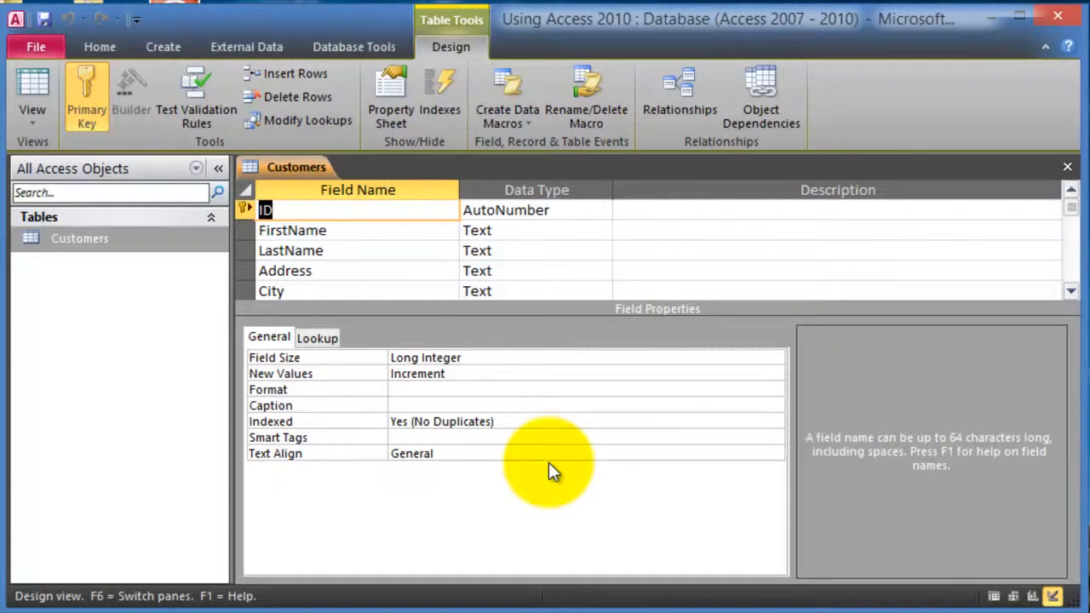
- Examine the names, data types and properties of the existing fields from ID through Tel Number
{"action": "left_click", "coordinate": [388, 248]}
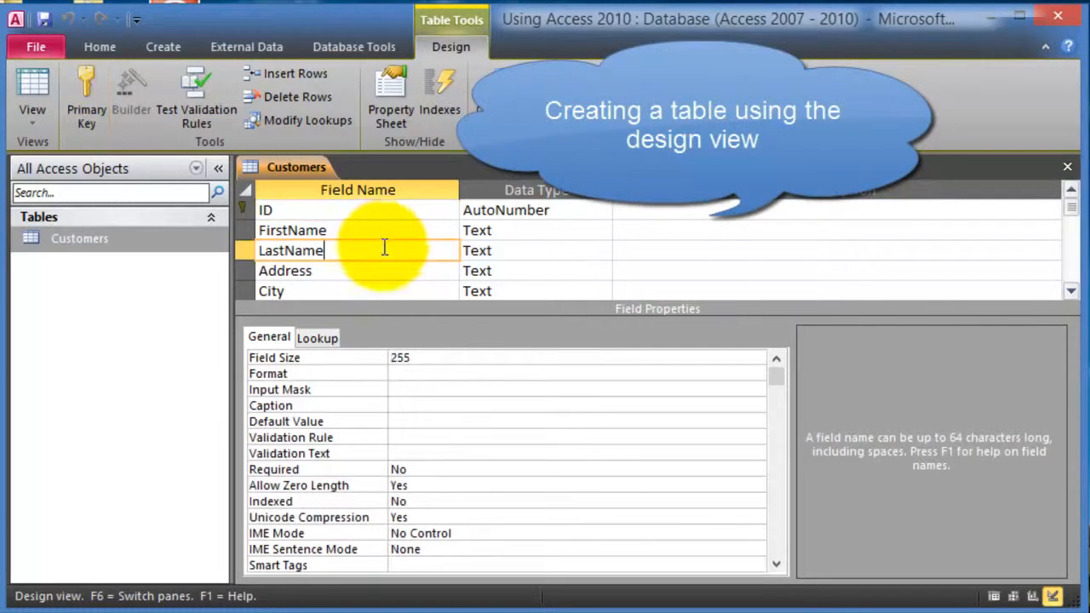
{"action": "left_click", "coordinate": [287, 210]}
{"action": "left_click", "coordinate": [334, 232]}
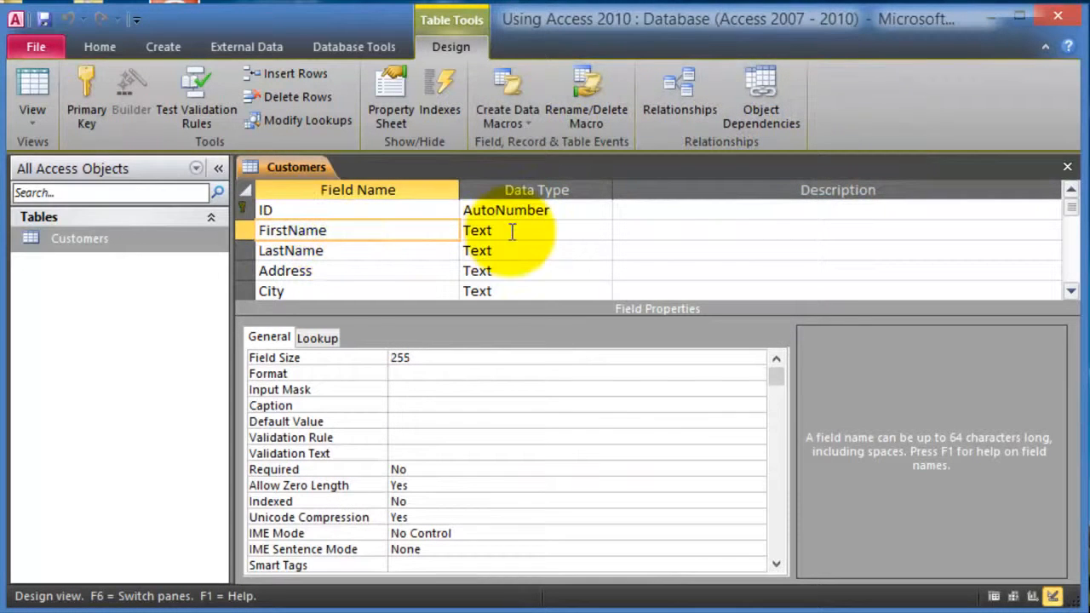
{"action": "left_click", "coordinate": [397, 270]}
{"action": "scroll", "coordinate": [398, 269], "scroll_direction": "down", "scroll_amount": 2}
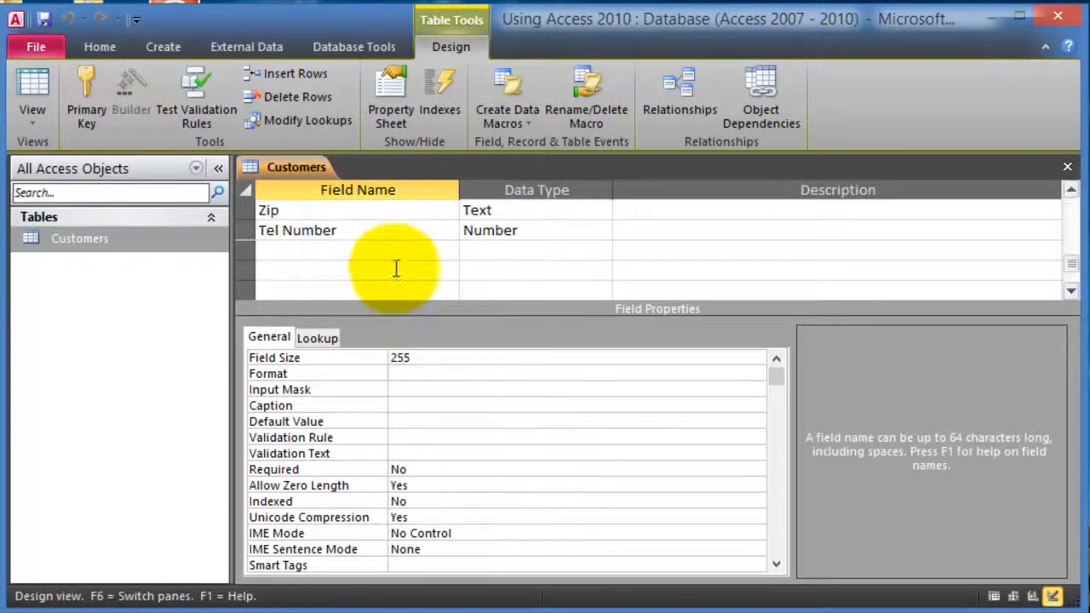
{"action": "left_click", "coordinate": [353, 231]}
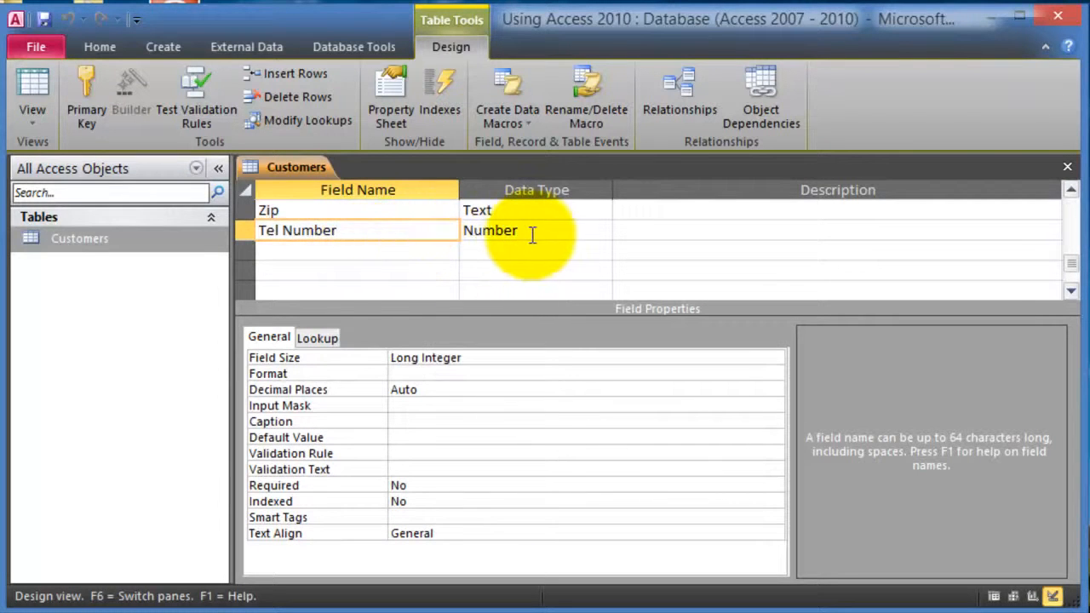
- Add an Email field with the Text data type below Tel Number, and check the available data types and its field size
{"action": "left_click", "coordinate": [354, 248]}
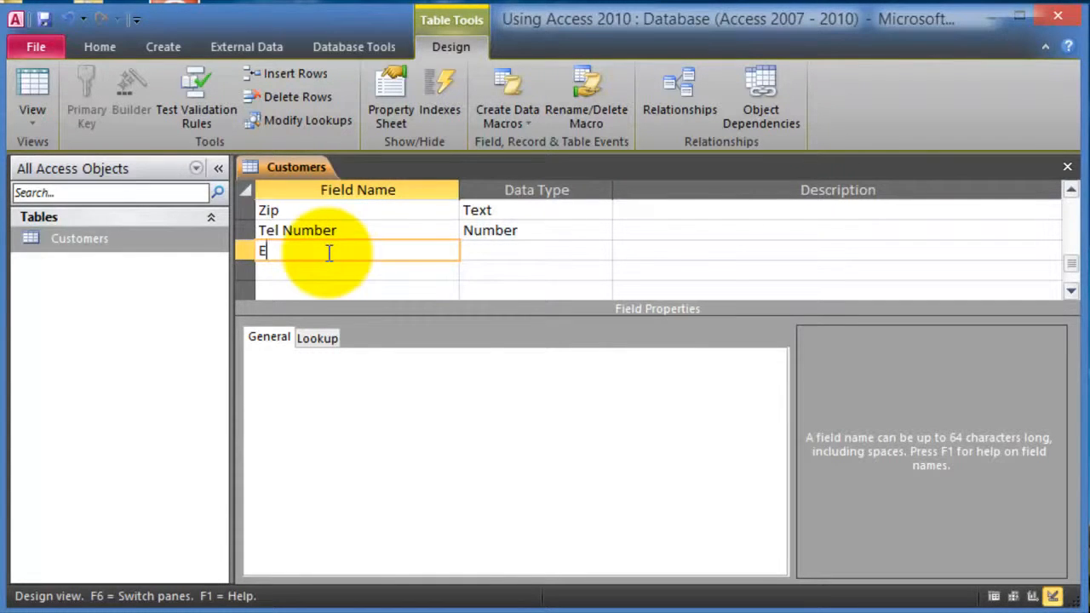
{"action": "key", "text": "Tab"}
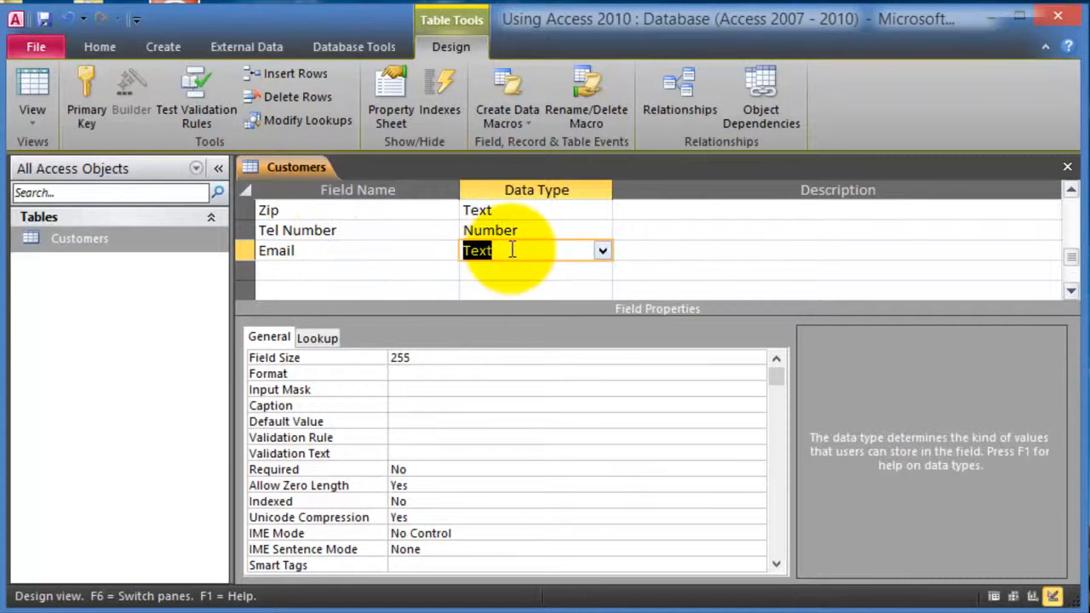
{"action": "left_click", "coordinate": [602, 250]}
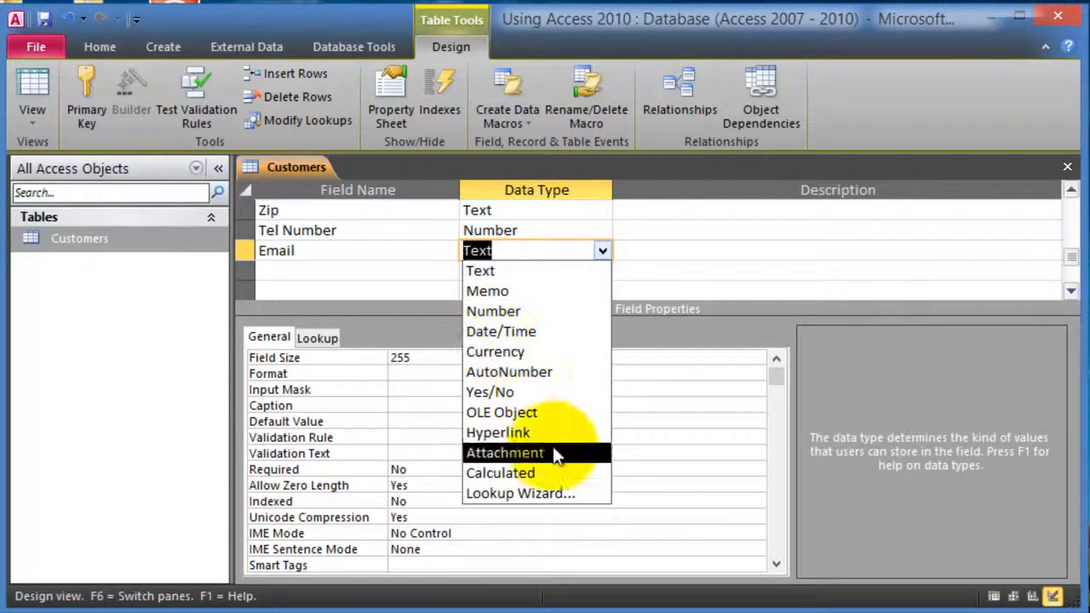
{"action": "left_click", "coordinate": [665, 255]}
{"action": "left_click", "coordinate": [514, 250]}
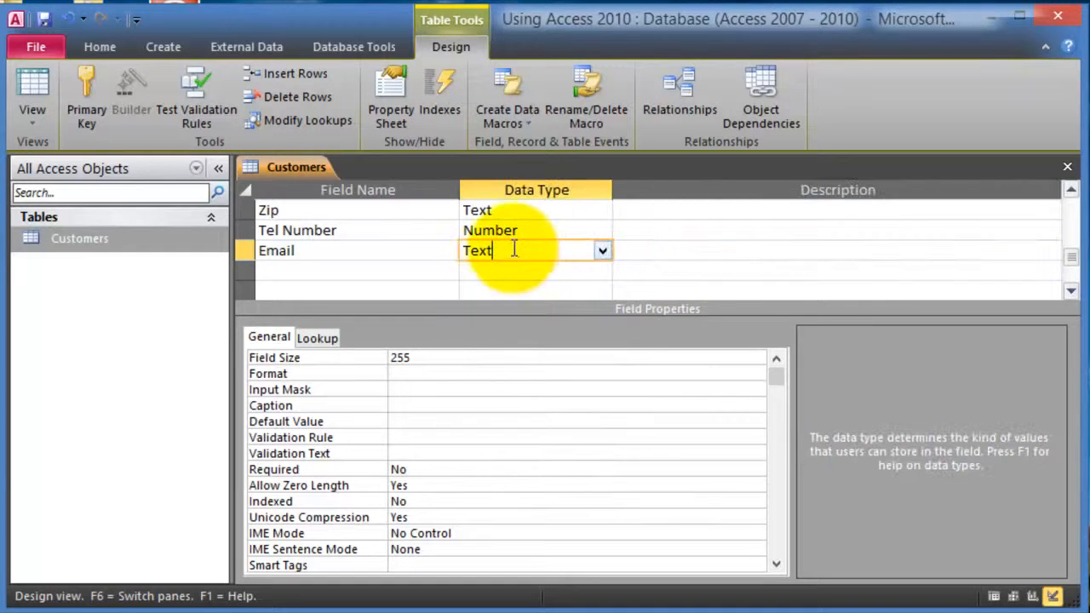
{"action": "left_click", "coordinate": [402, 358]}
{"action": "left_click_drag", "start_coordinate": [432, 359], "coordinate": [385, 361]}
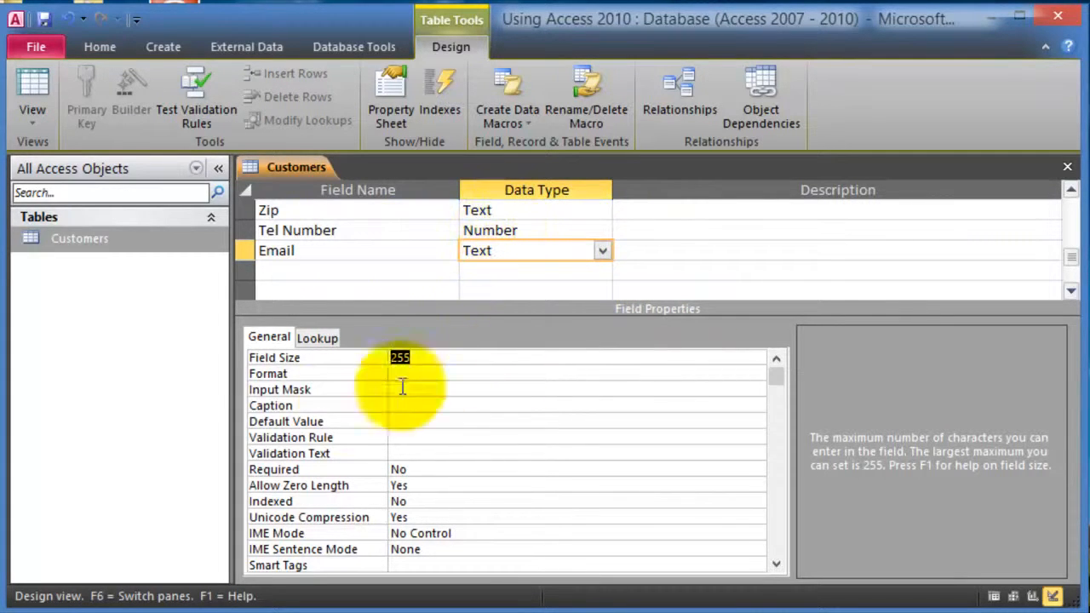
- Add a Notes field below Email and set its data type to Memo
{"action": "left_click", "coordinate": [424, 271]}
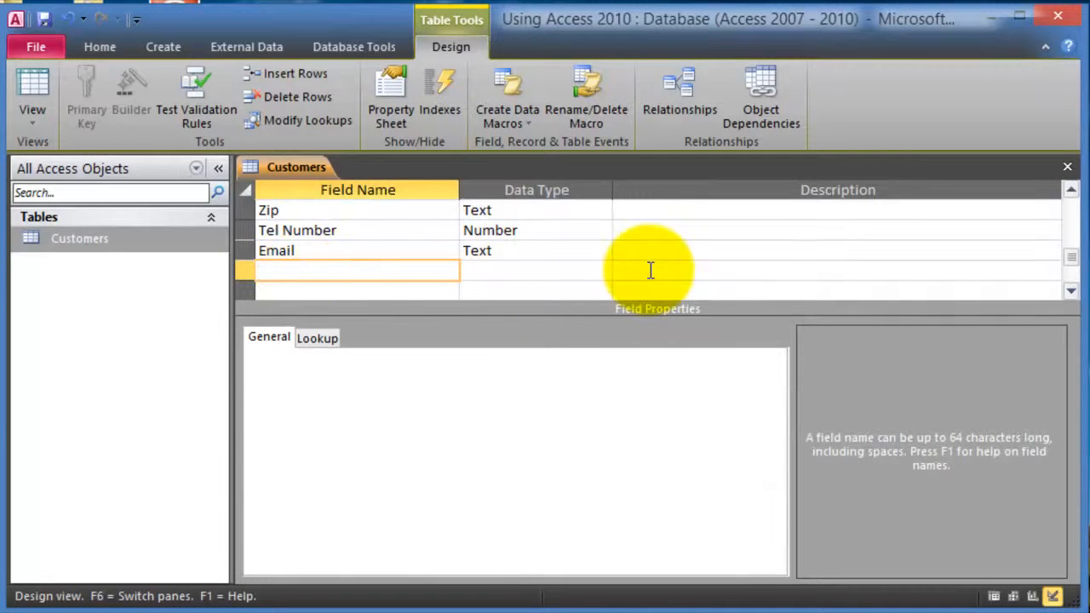
{"action": "type", "text": "Notes"}
{"action": "key", "text": "Tab"}
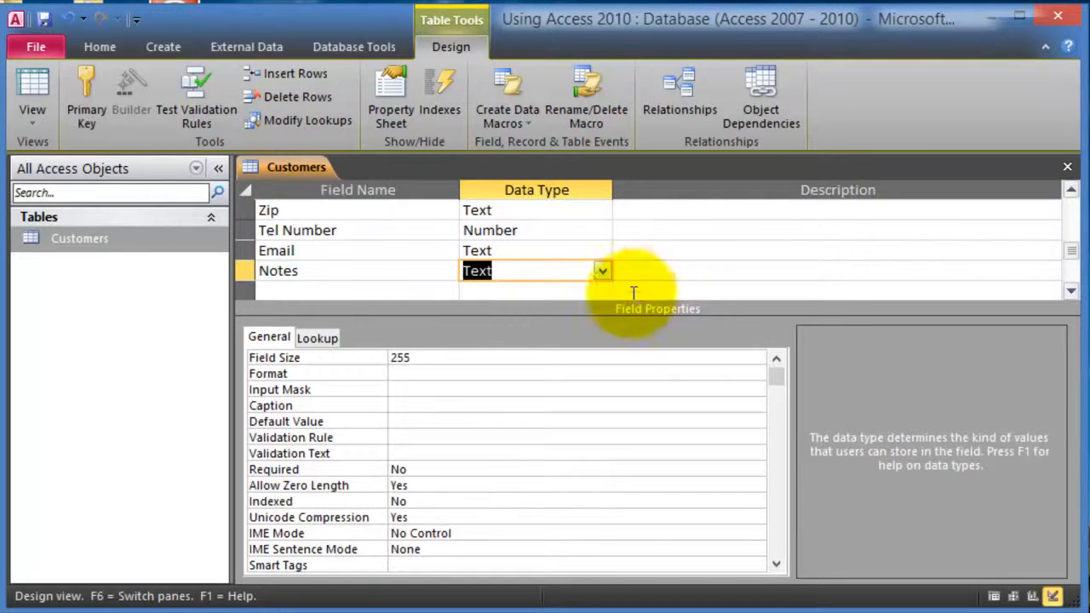
{"action": "left_click", "coordinate": [603, 271]}
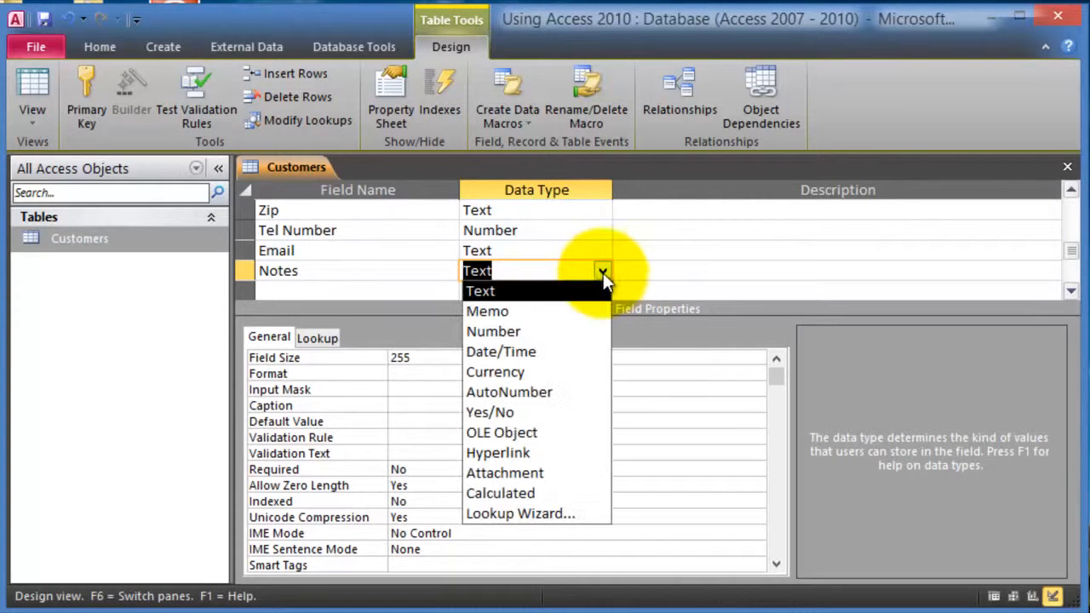
{"action": "left_click", "coordinate": [508, 316]}
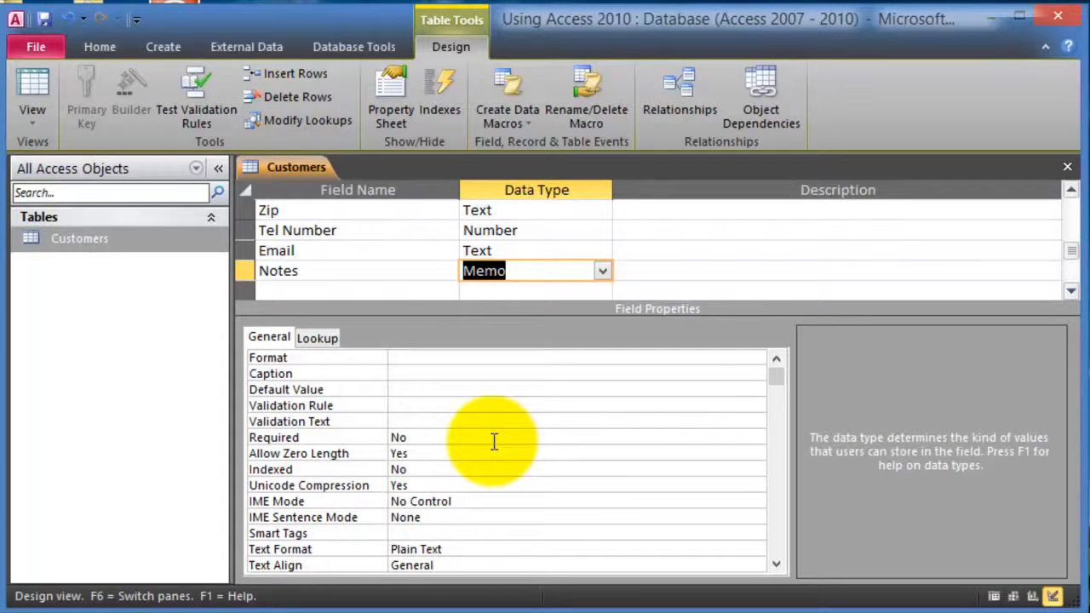
- Close the Customers table and save its design changes
{"action": "left_click", "coordinate": [377, 292]}
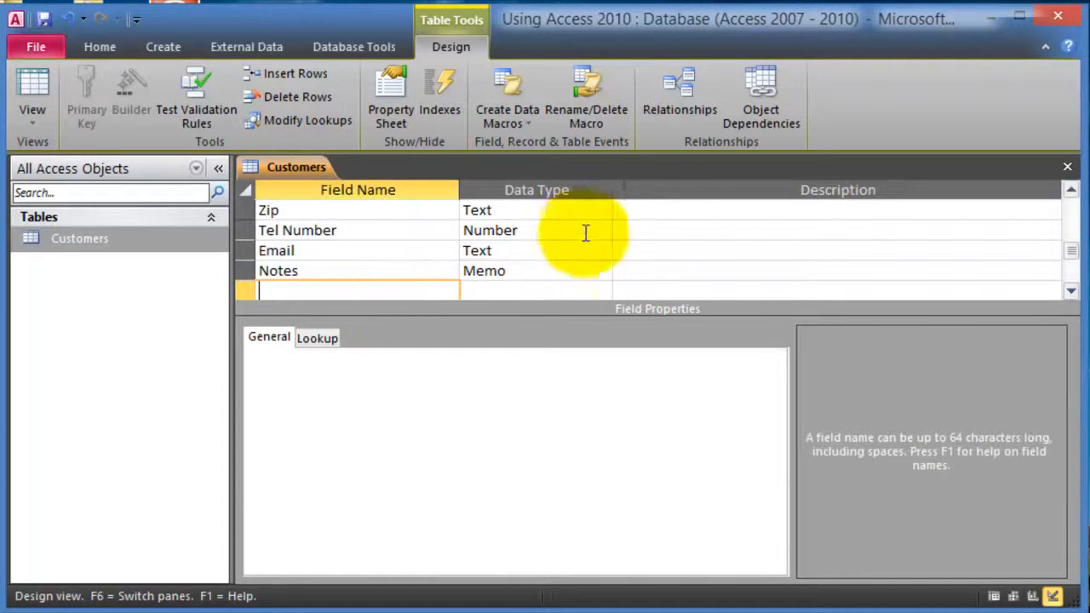
{"action": "left_click", "coordinate": [1068, 168]}
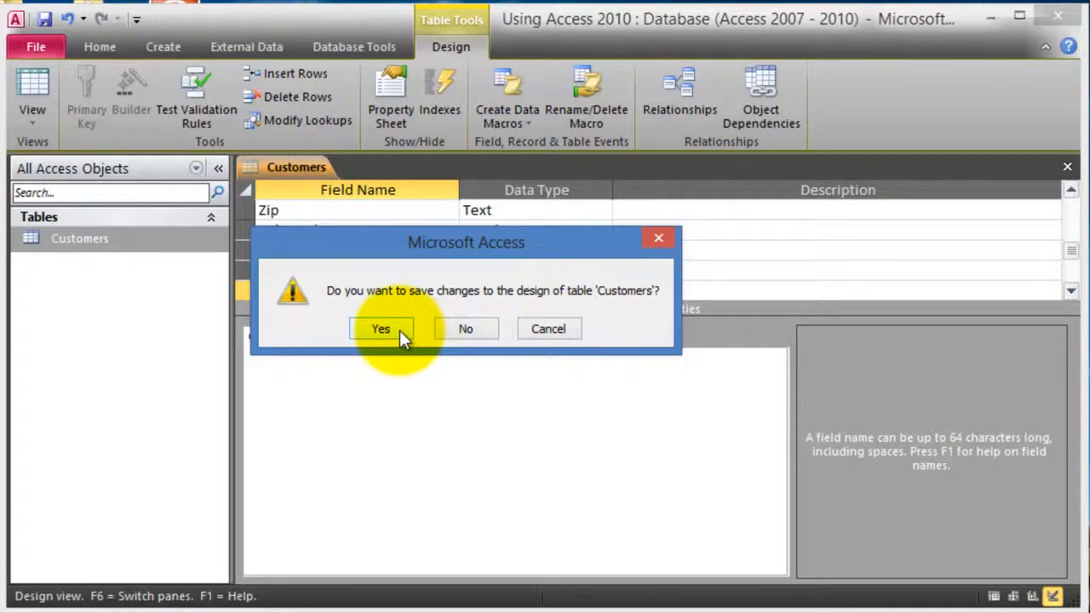
{"action": "left_click", "coordinate": [400, 331]}
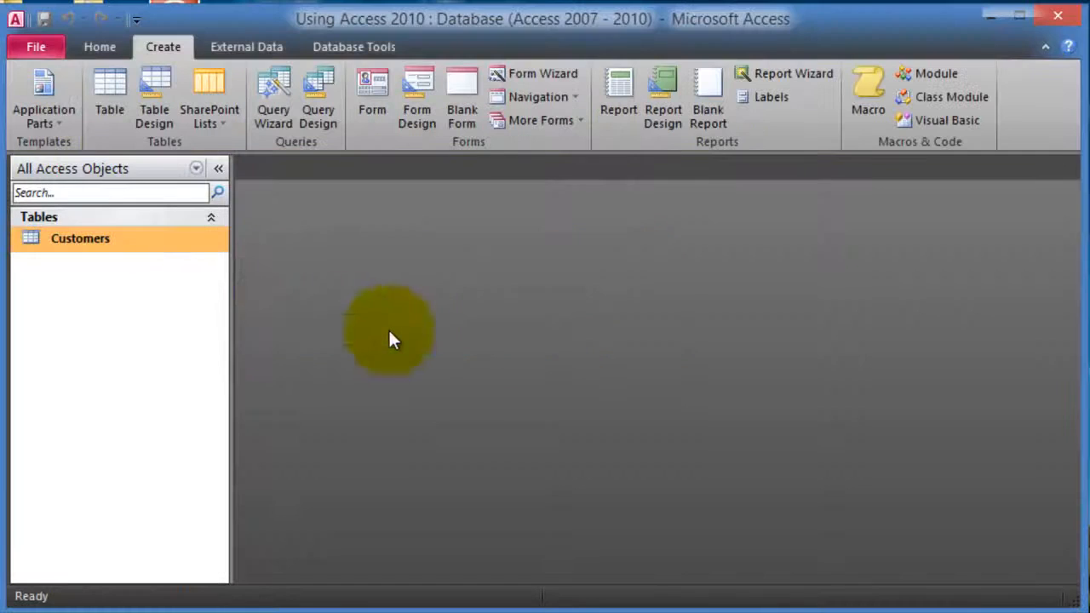
- Reopen the Customers table and add two records with filler text, including sdfsdfsd, sdfds and ssdfs in the first one
{"action": "double_click", "coordinate": [122, 242]}
{"action": "left_click", "coordinate": [401, 277]}
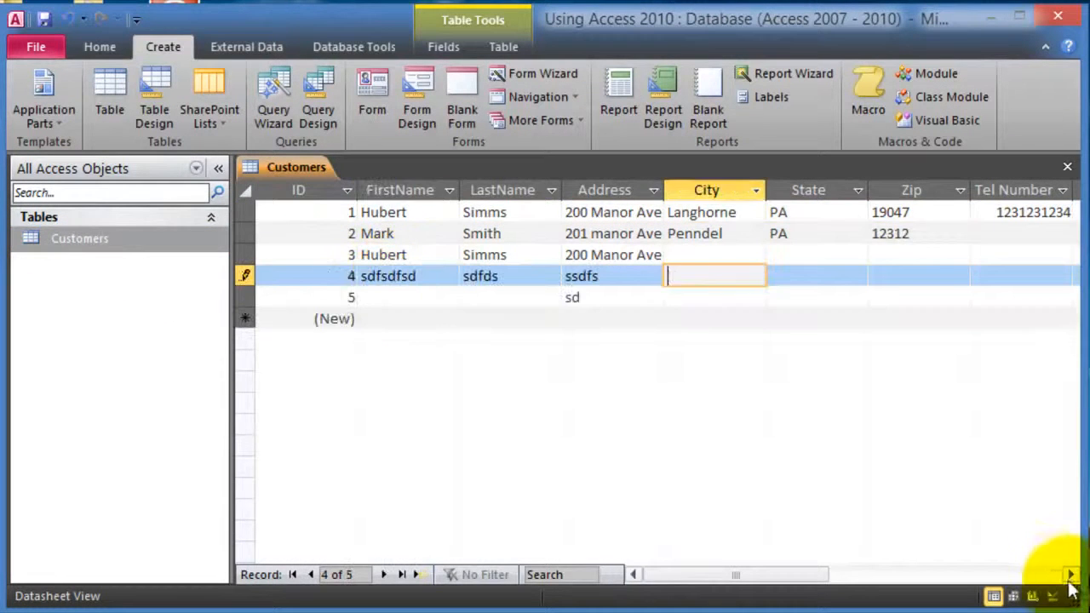
- Check the new Email and Notes columns in the datasheet and go to the second record's Notes cell
{"action": "left_click", "coordinate": [1070, 575]}
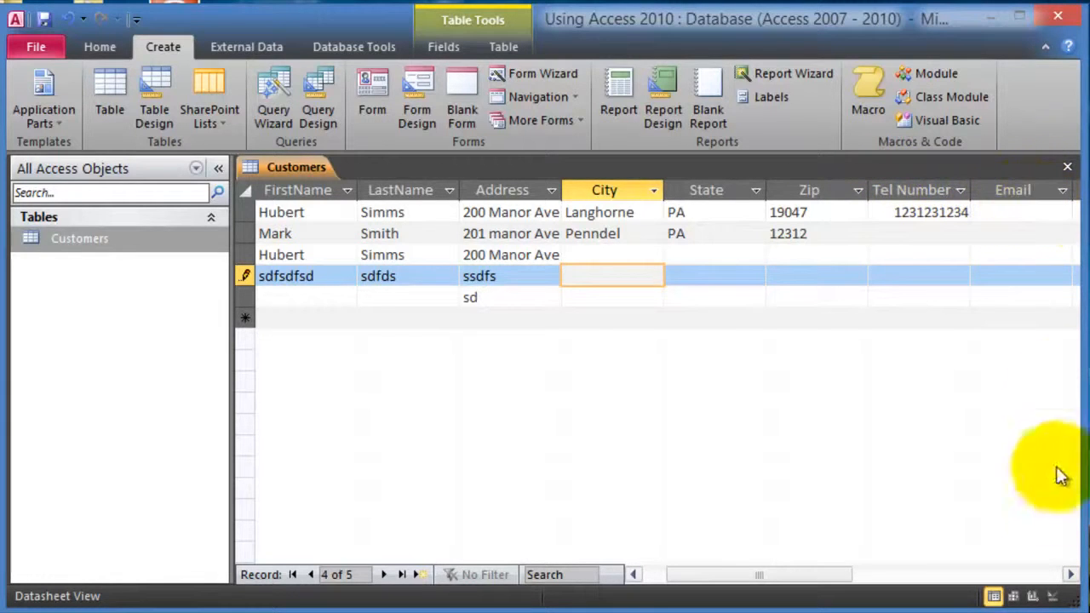
{"action": "left_click", "coordinate": [1071, 576]}
{"action": "left_click", "coordinate": [1072, 576]}
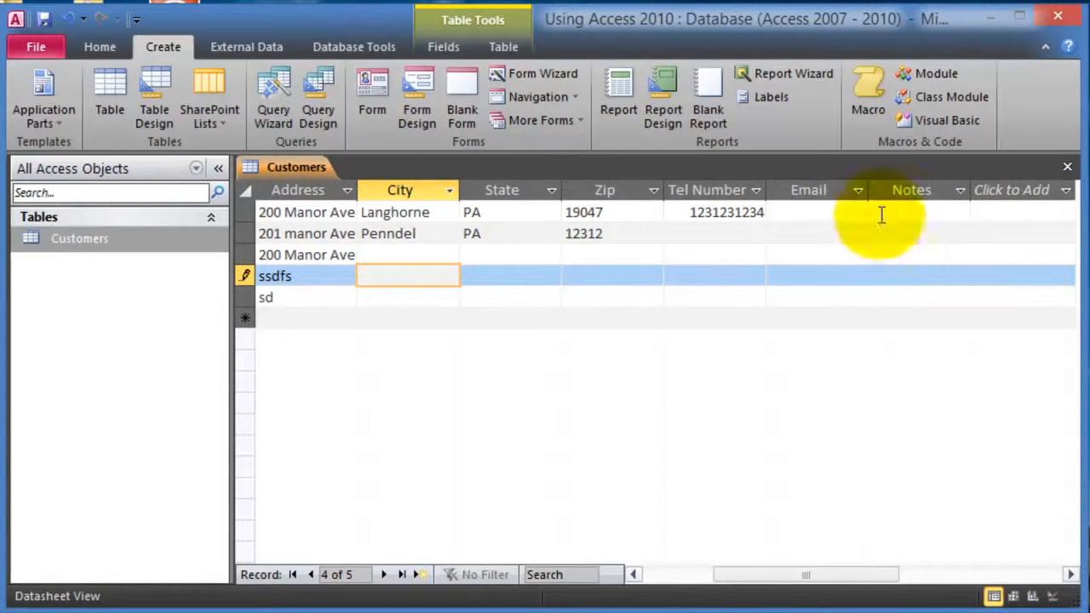
{"action": "left_click", "coordinate": [905, 232]}
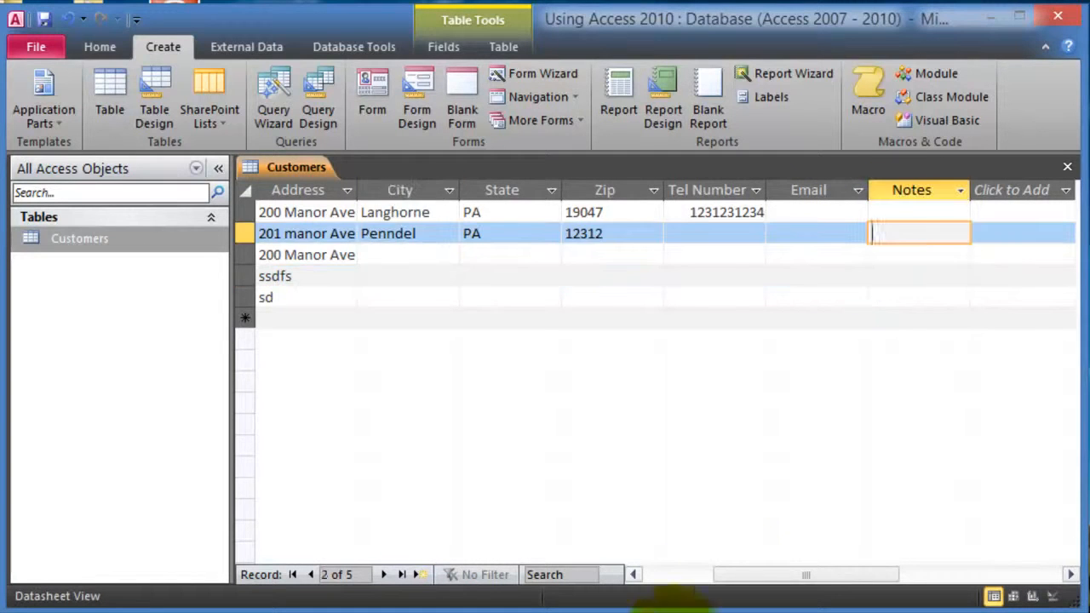
- Review the available commands for home editing, object creation, external data, database tools, and the Customers table's fields and table settings
{"action": "left_click_drag", "start_coordinate": [784, 584], "coordinate": [660, 579]}
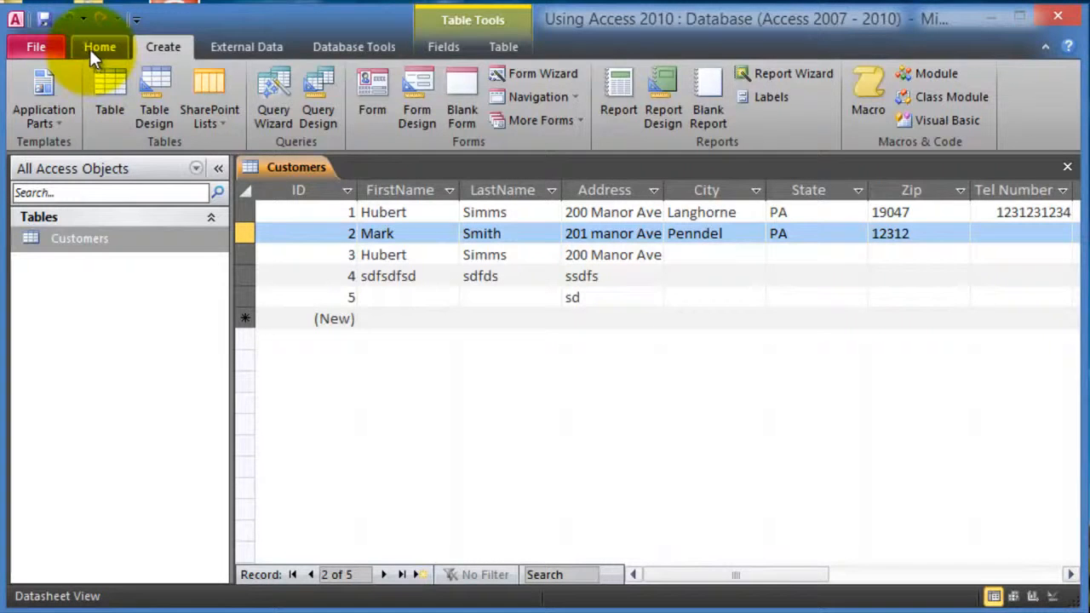
{"action": "left_click", "coordinate": [91, 50]}
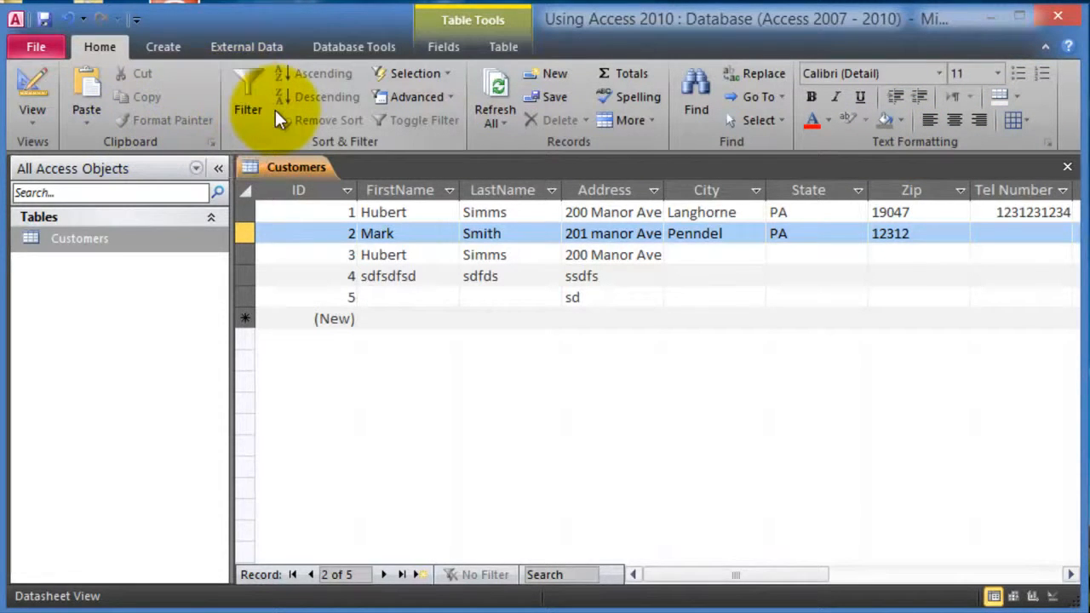
{"action": "left_click", "coordinate": [169, 43]}
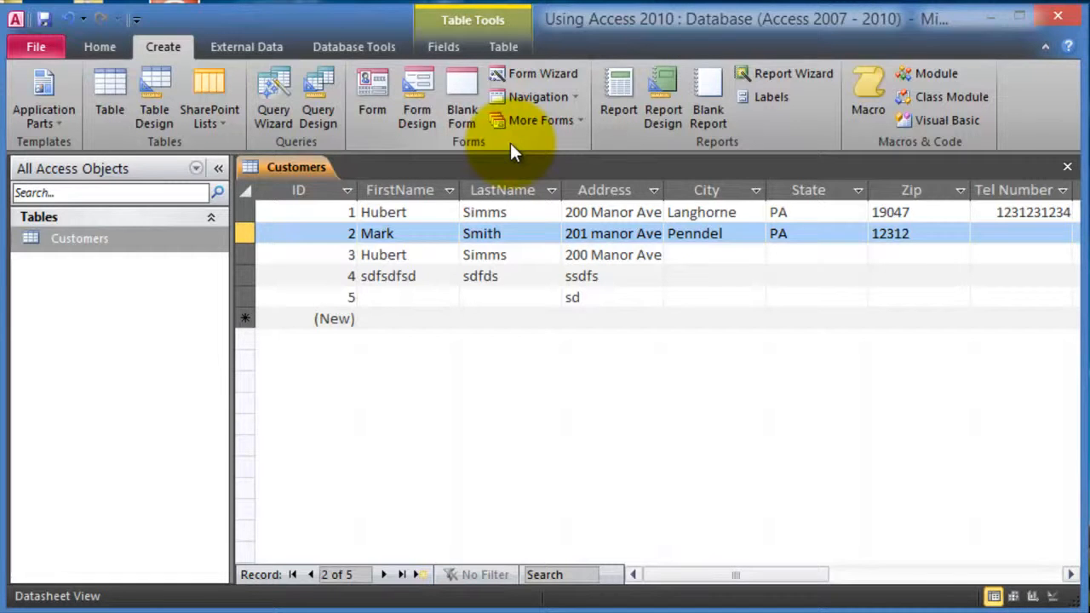
{"action": "left_click", "coordinate": [242, 49]}
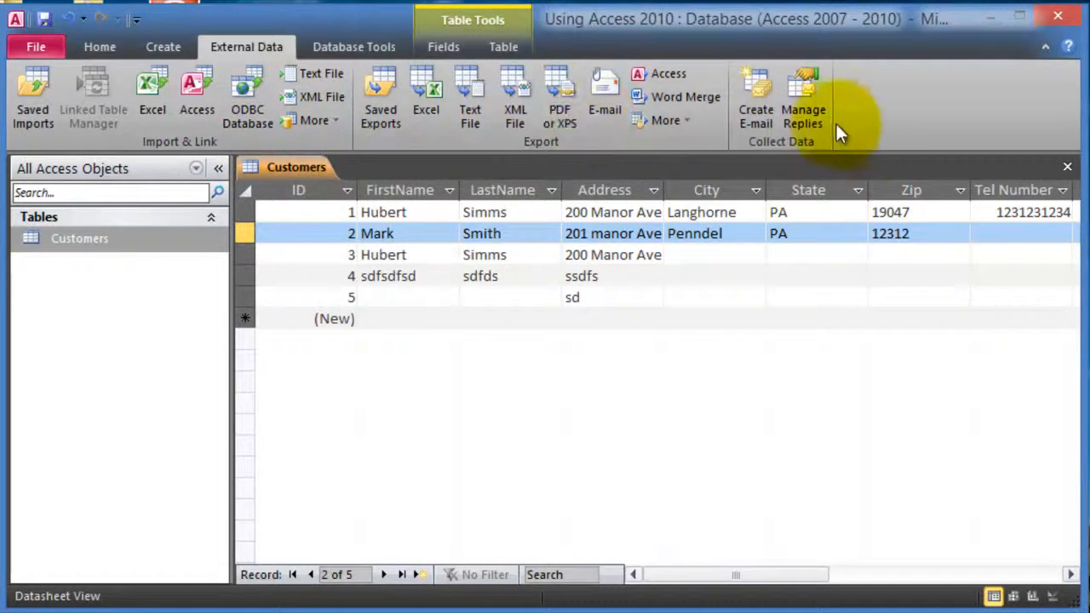
{"action": "left_click", "coordinate": [348, 47]}
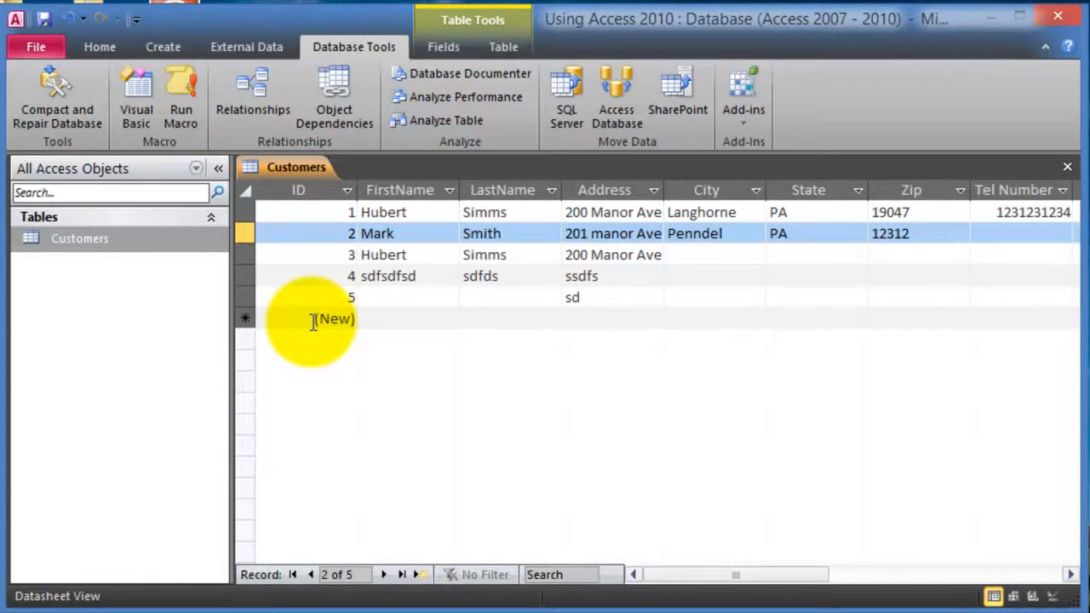
{"action": "left_click", "coordinate": [444, 44]}
{"action": "left_click", "coordinate": [501, 50]}
{"action": "left_click", "coordinate": [457, 51]}
{"action": "left_click", "coordinate": [486, 46]}
{"action": "left_click", "coordinate": [445, 49]}
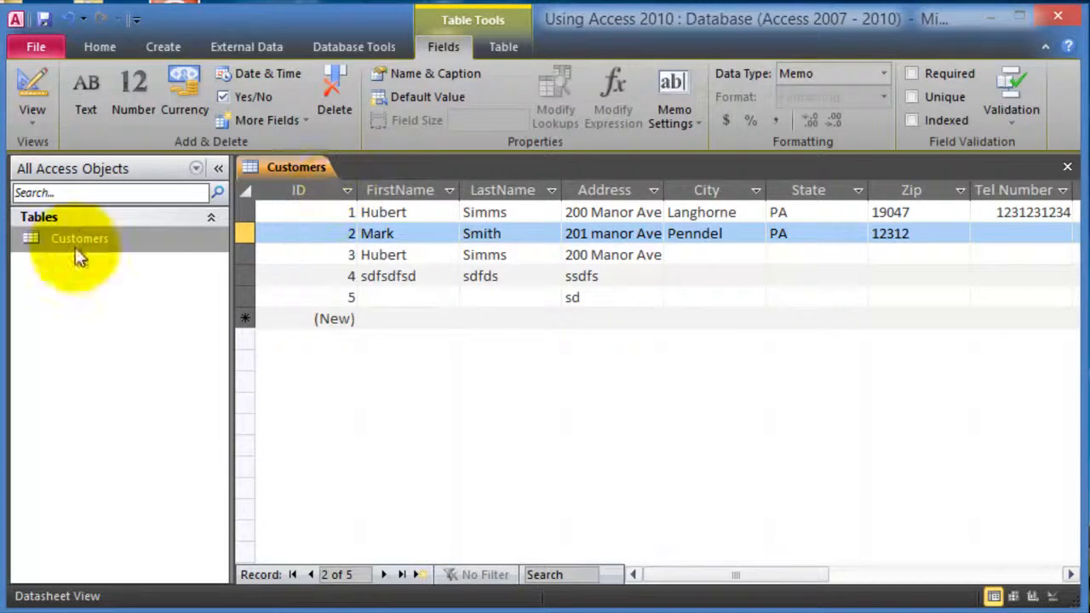
- Close the Customers table, reopening it once from the object list before closing it again
{"action": "left_click", "coordinate": [1067, 167]}
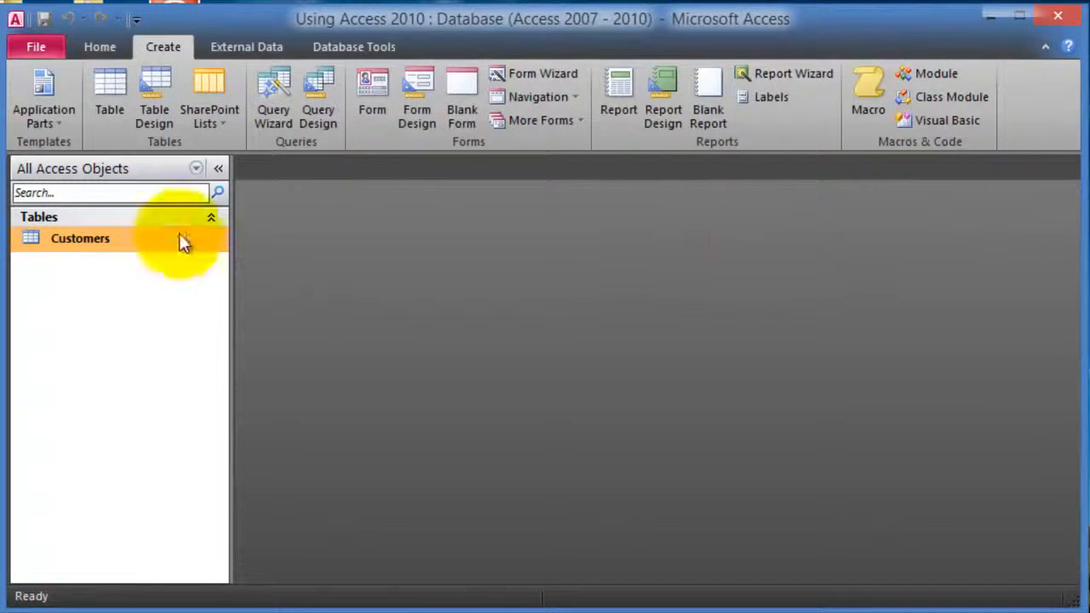
{"action": "double_click", "coordinate": [88, 243]}
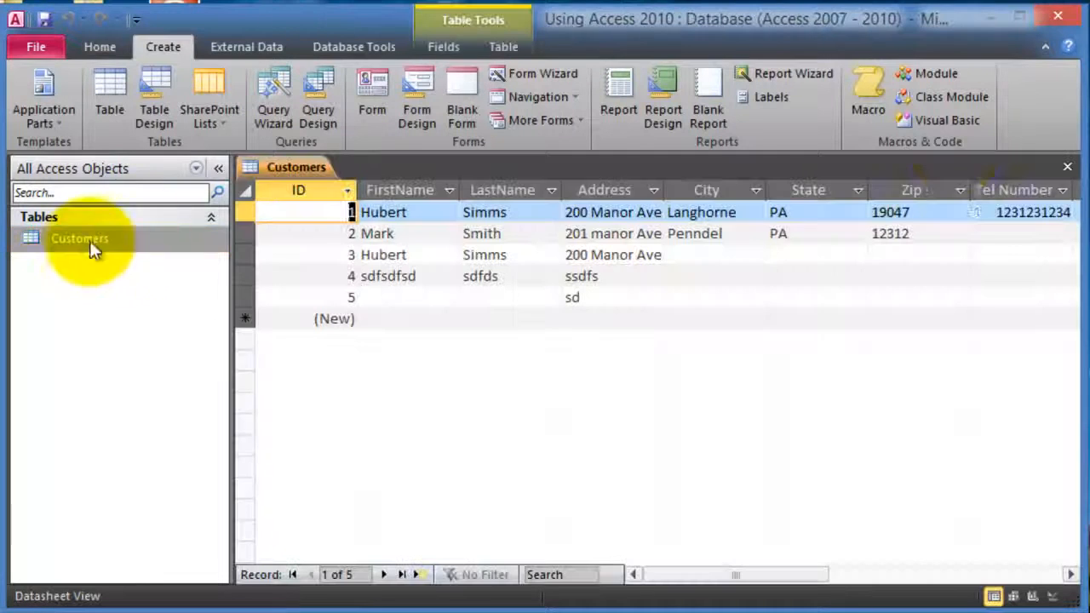
{"action": "left_click", "coordinate": [1068, 167]}
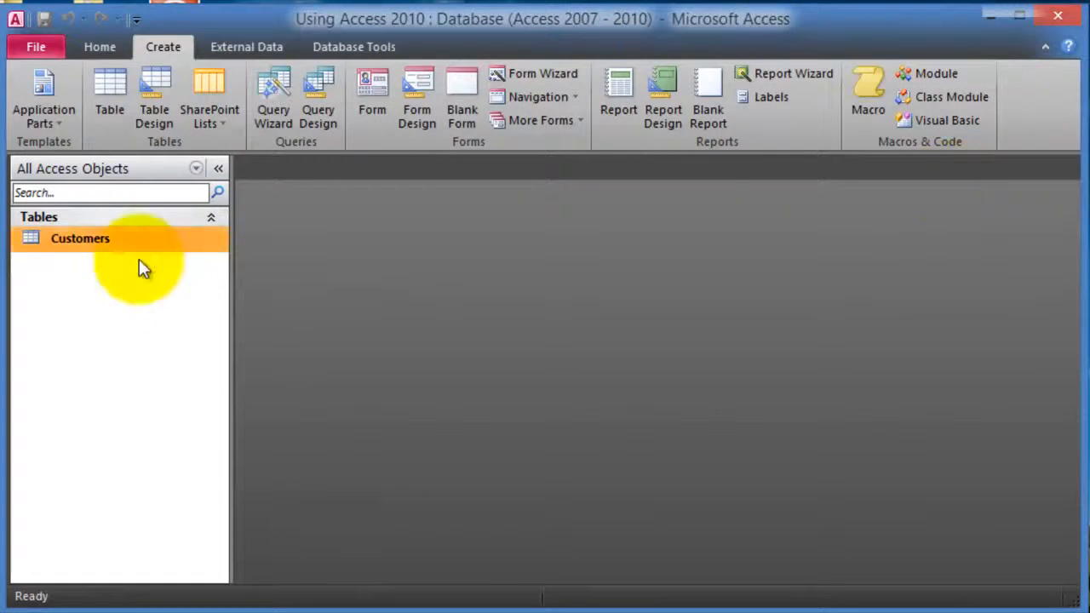